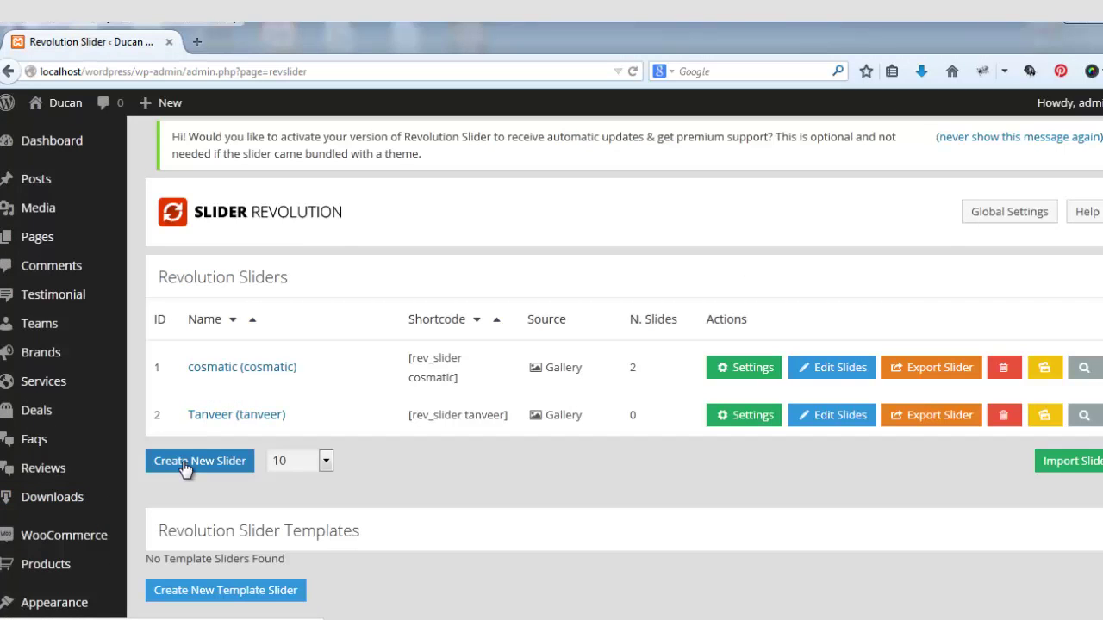
# - Create a new slider with the title "Ducan" and the alias "ducan"
pyautogui.click(184, 465)
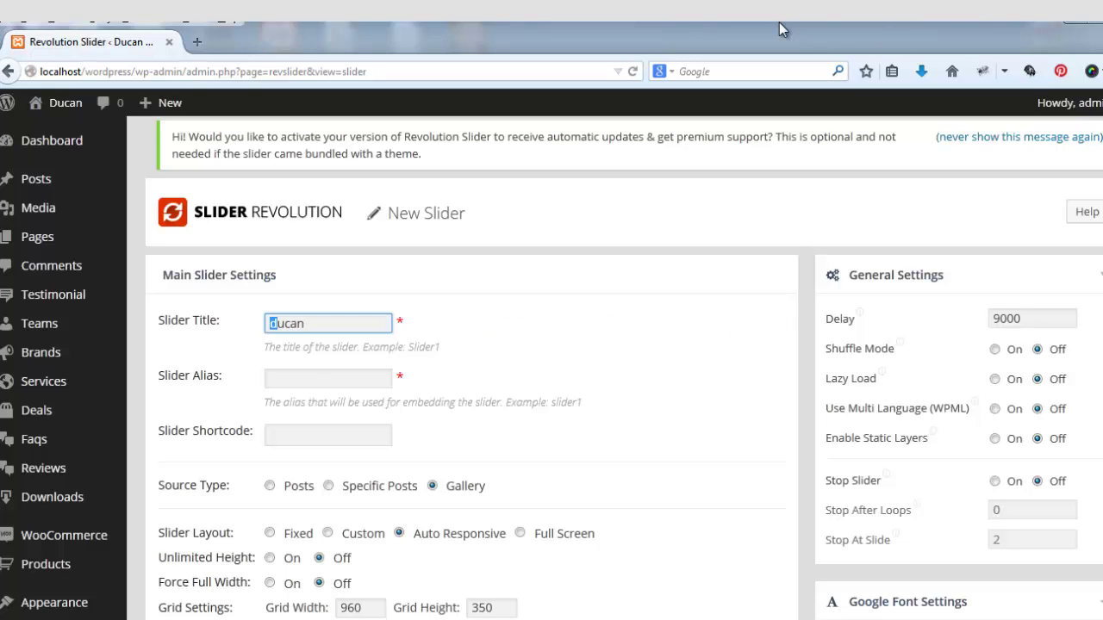
pyautogui.write('D')
pyautogui.moveTo(314, 324); pyautogui.dragTo(212, 339)
pyautogui.hotkey('ctrl', 'c')
pyautogui.click(358, 384)
pyautogui.hotkey('ctrl', 'v')
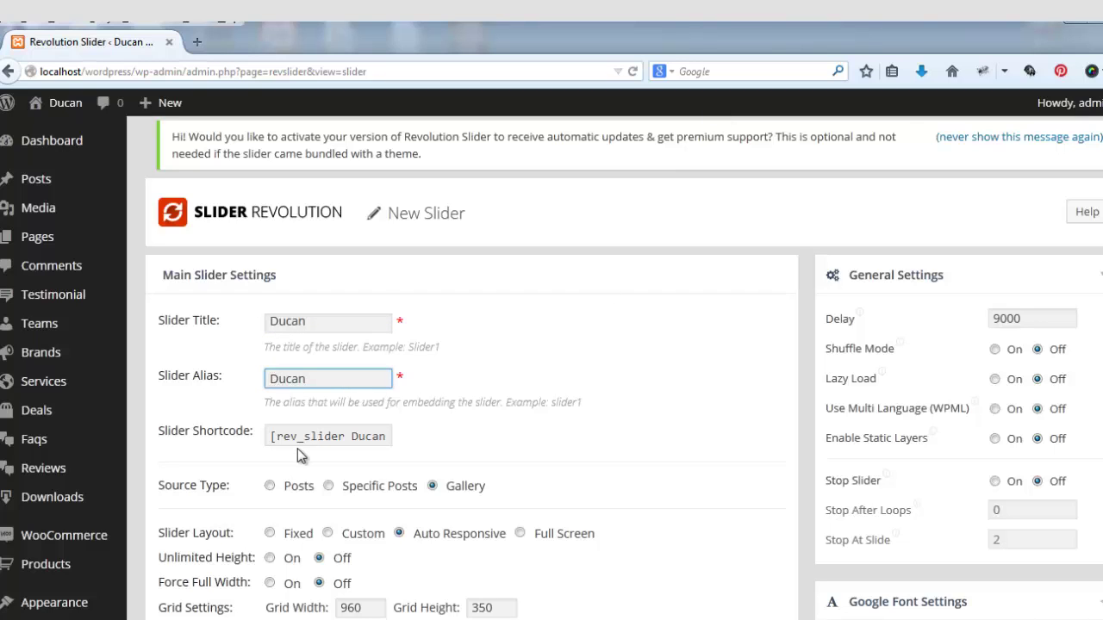
pyautogui.press('Home')
pyautogui.press('Delete')
pyautogui.write('d')
# - Set the slider's delay to 15000 and turn on Force Full Width
pyautogui.moveTo(1000, 316); pyautogui.dragTo(942, 333)
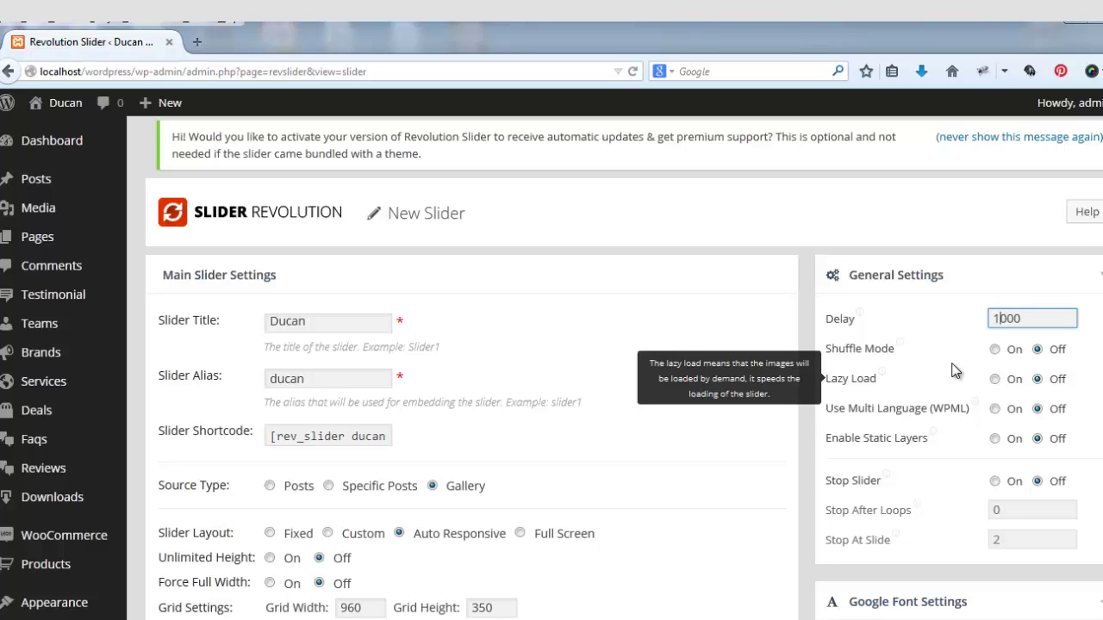
pyautogui.scroll(-3, 598, 411)
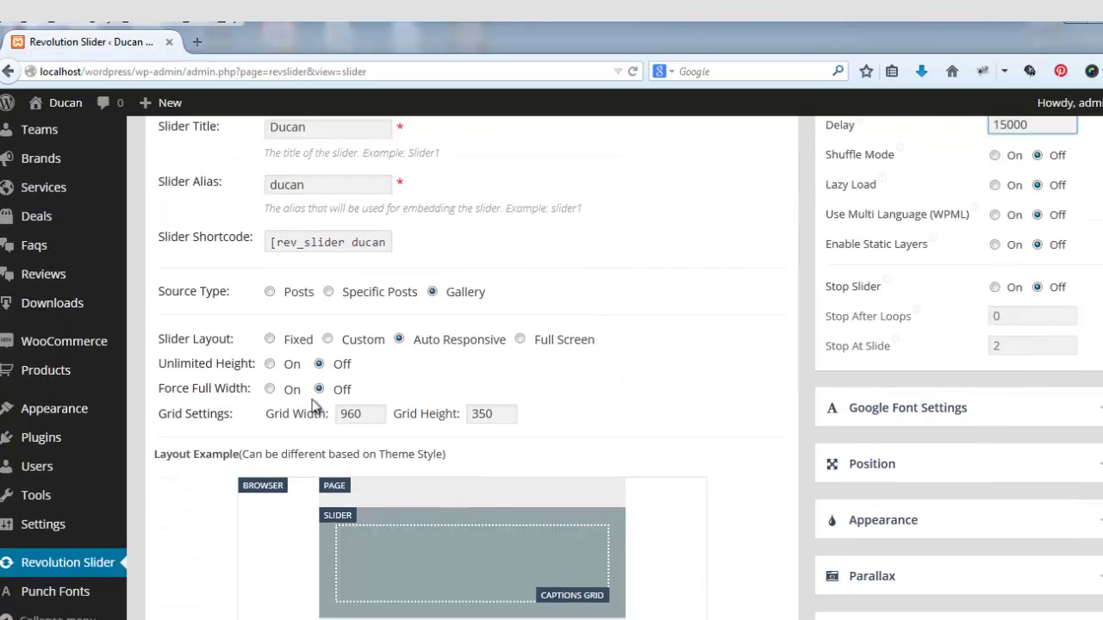
pyautogui.click(271, 389)
# - Set the grid width to 1366 and the grid height to 550, and create the slider
pyautogui.press('Tab')
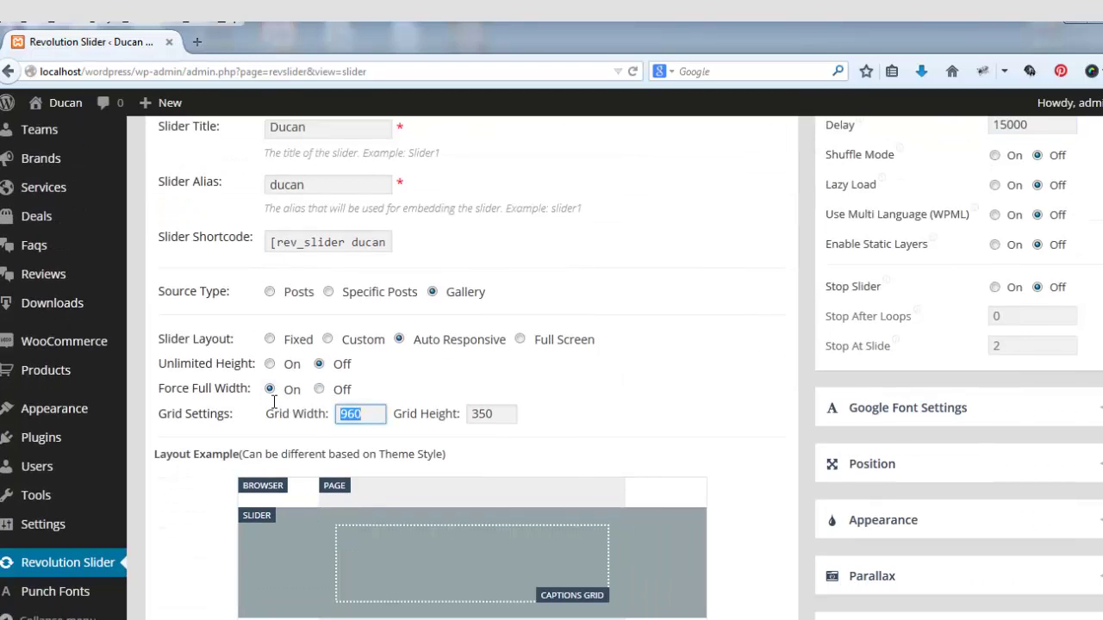
pyautogui.write('1366')
pyautogui.press('Tab')
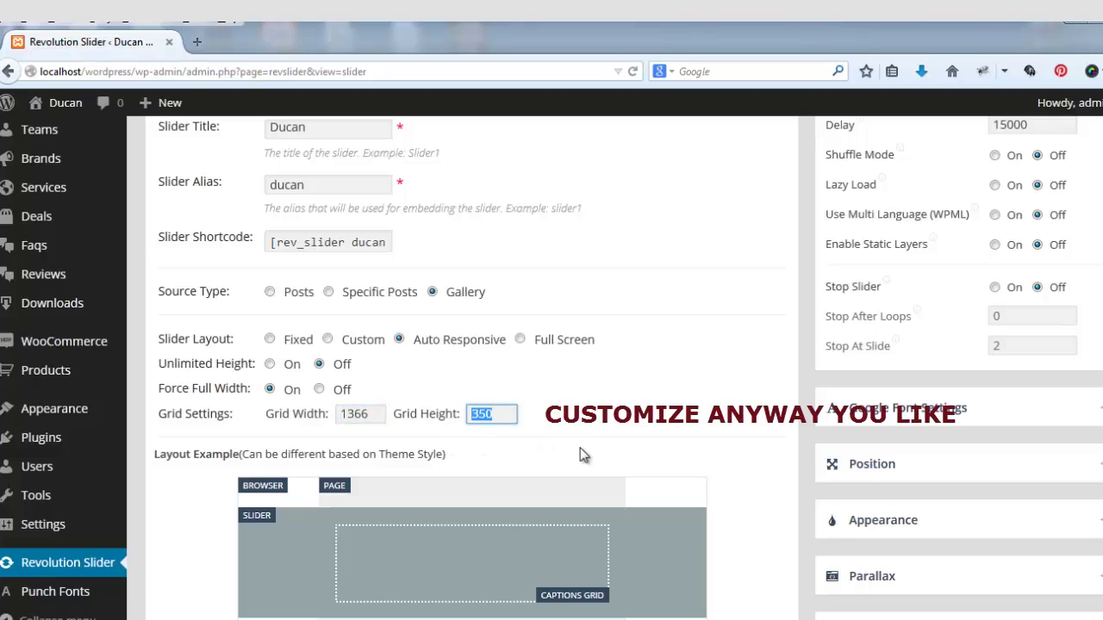
pyautogui.write('550')
pyautogui.scroll(-1, 564, 439)
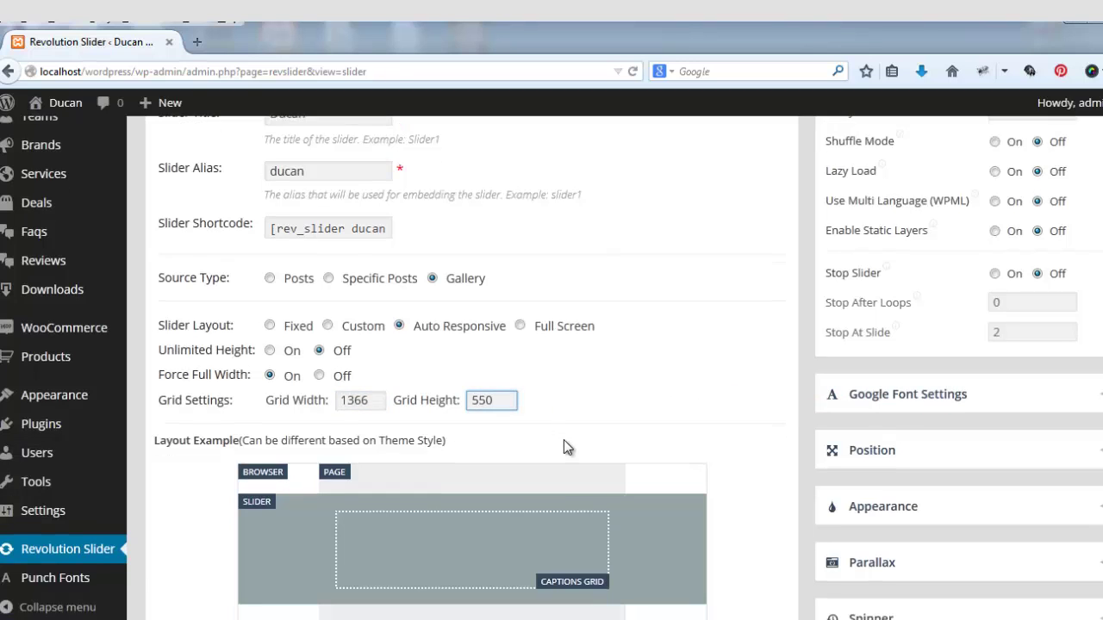
pyautogui.scroll(-3, 564, 447)
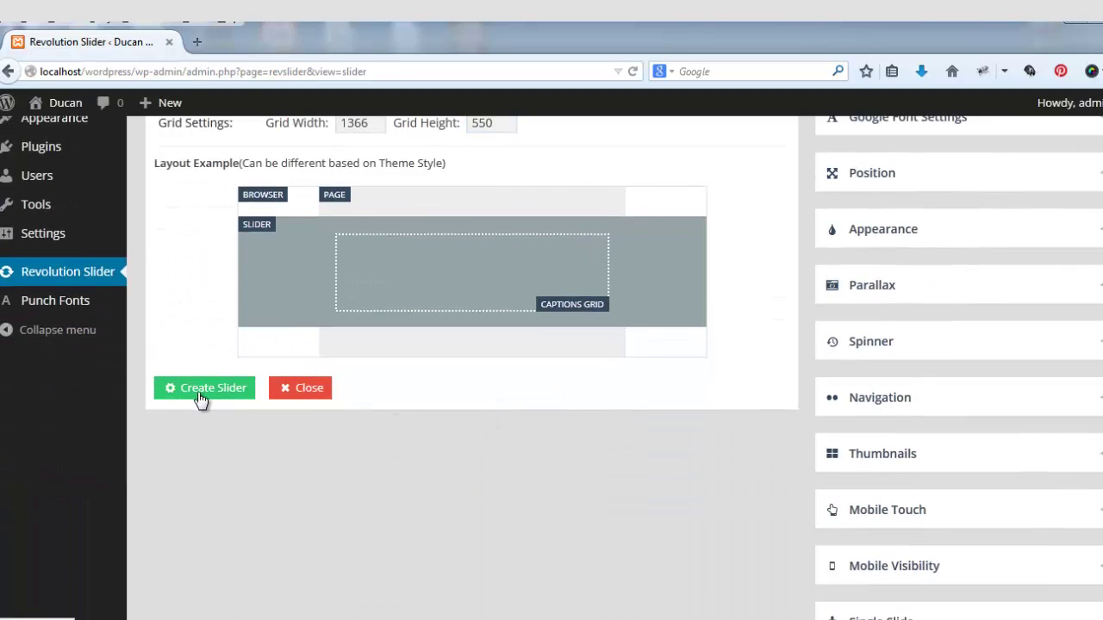
pyautogui.click(199, 395)
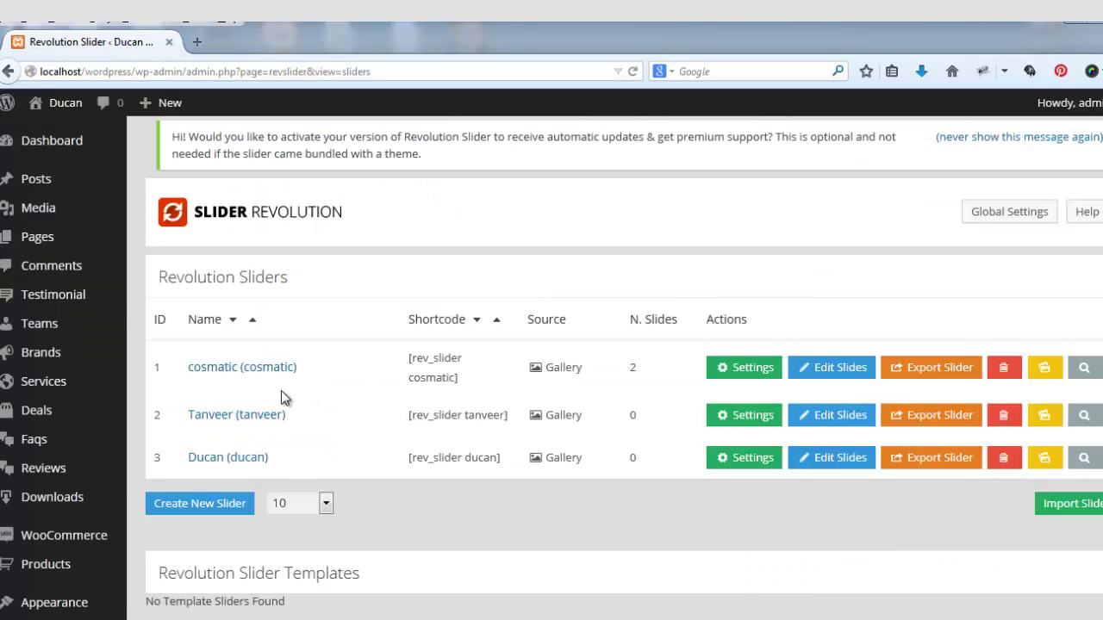
# - Add a new slide to the Ducan slider by uploading and inserting the image 11.jpg from the files folder
pyautogui.click(829, 463)
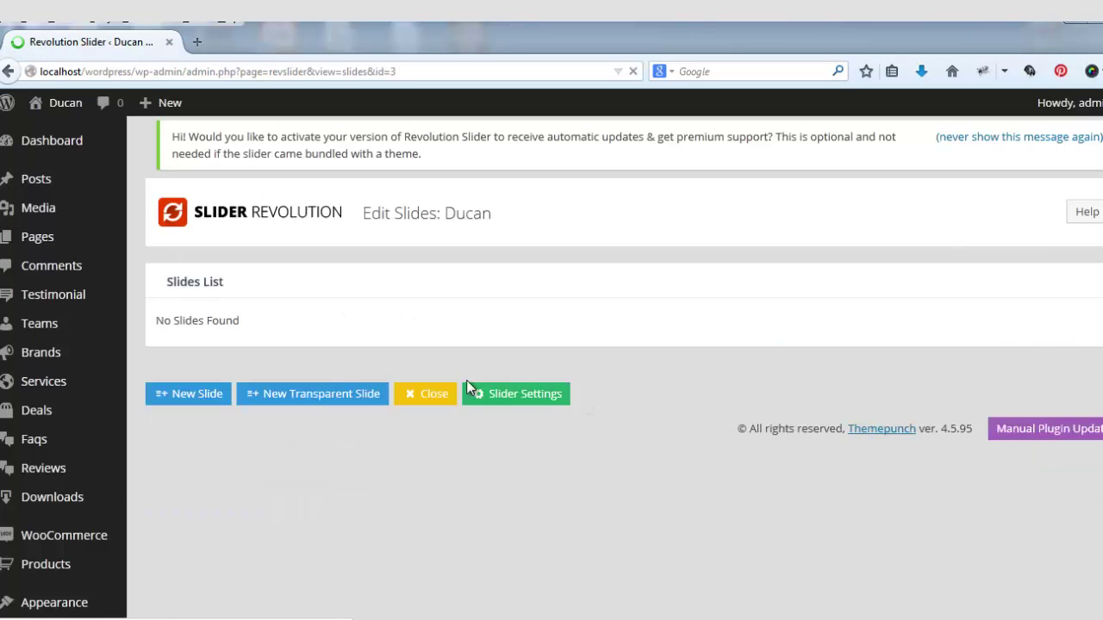
pyautogui.click(196, 396)
pyautogui.click(67, 180)
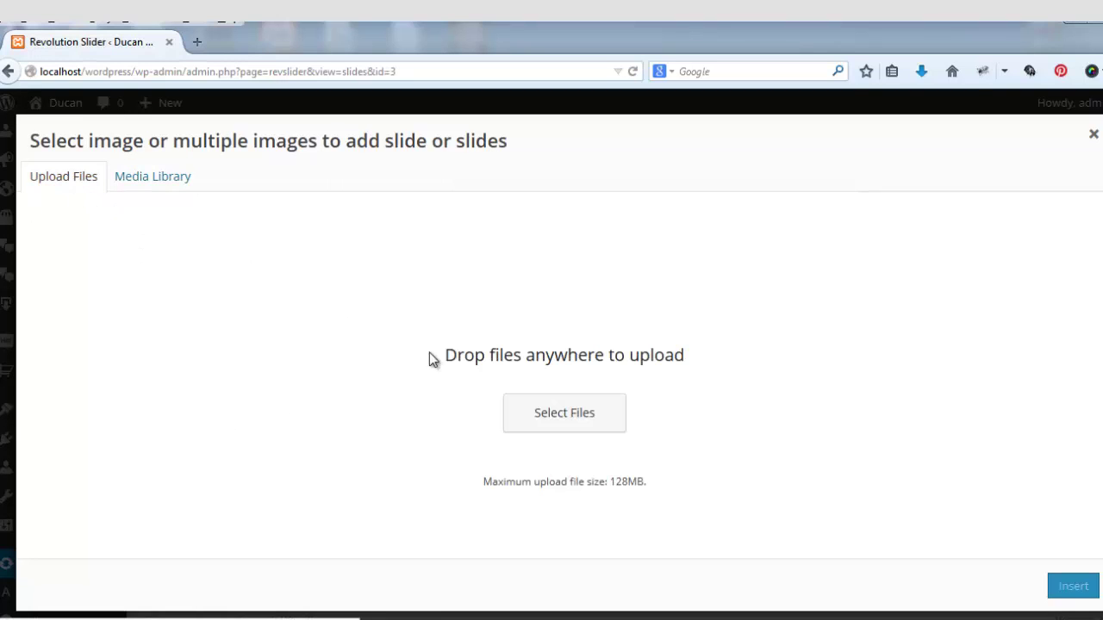
pyautogui.click(590, 417)
pyautogui.doubleClick(622, 229)
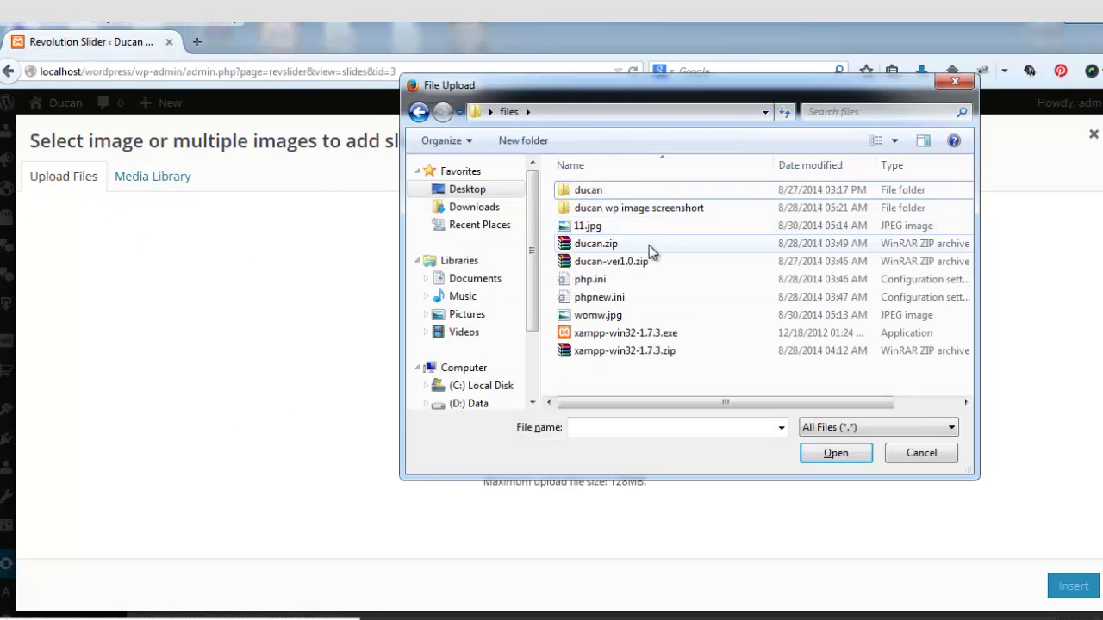
pyautogui.click(601, 228)
pyautogui.click(832, 452)
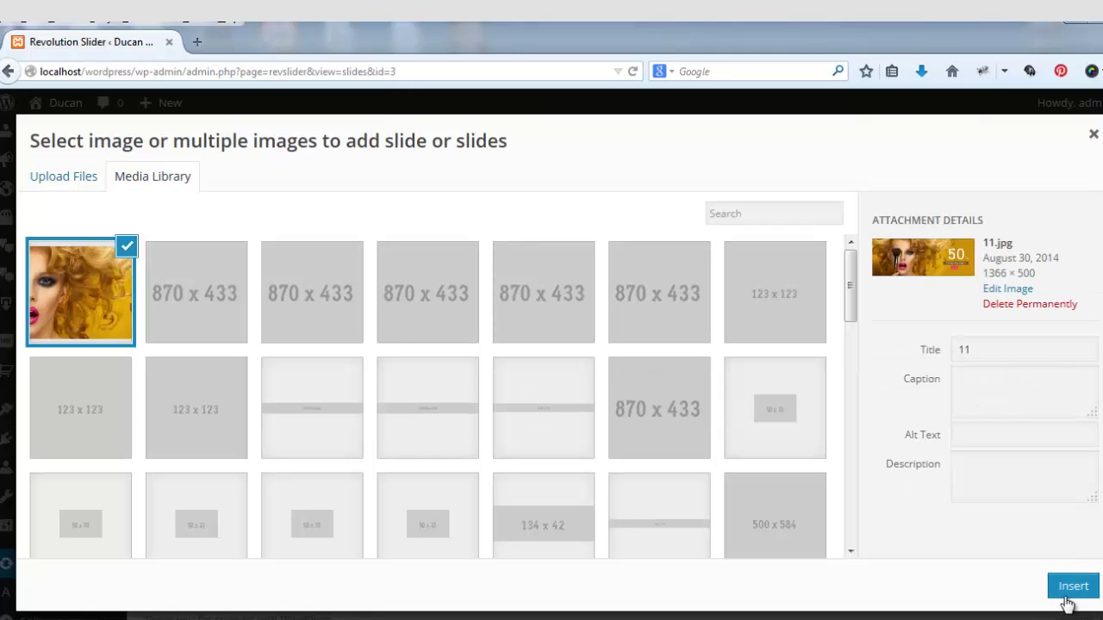
pyautogui.click(1071, 595)
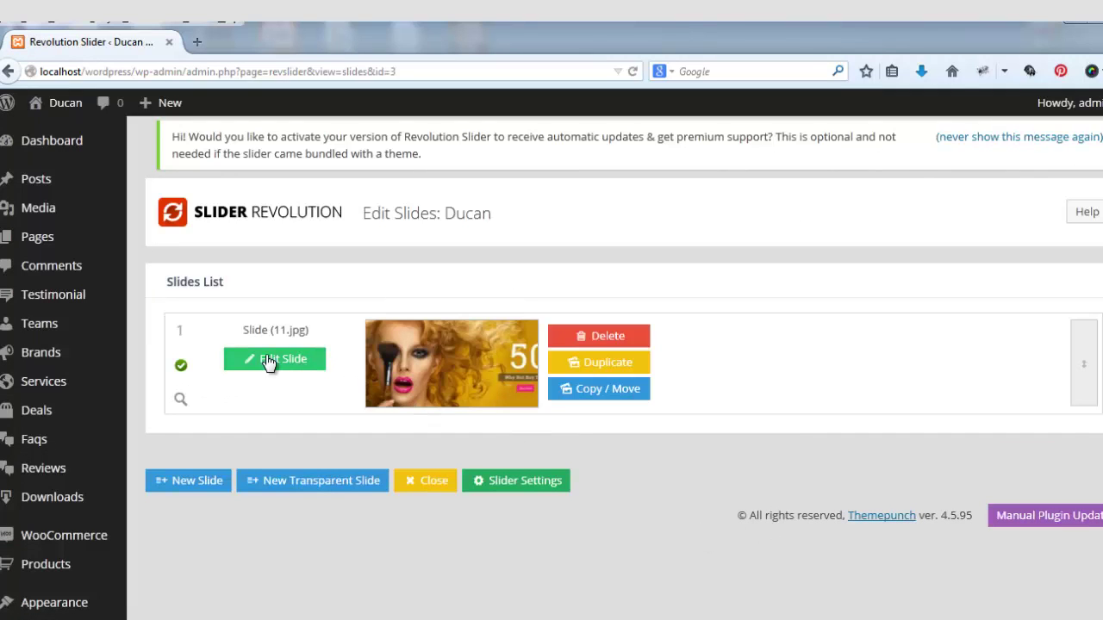
# - Open the 11.jpg slide for editing and add a text layer to it
pyautogui.click(269, 360)
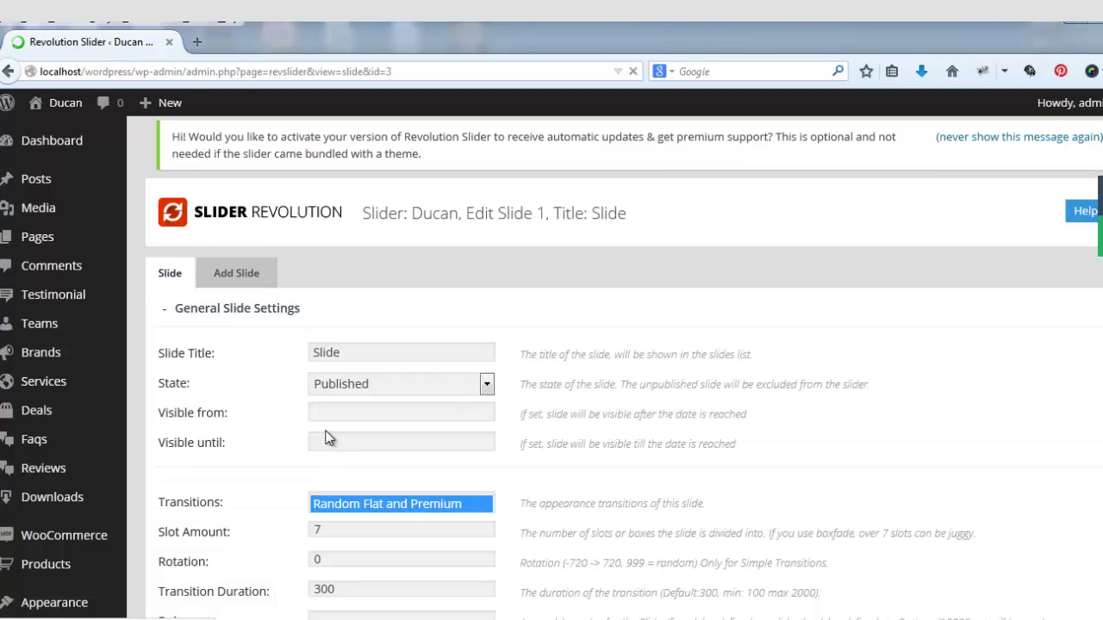
pyautogui.scroll(-10, 454, 354)
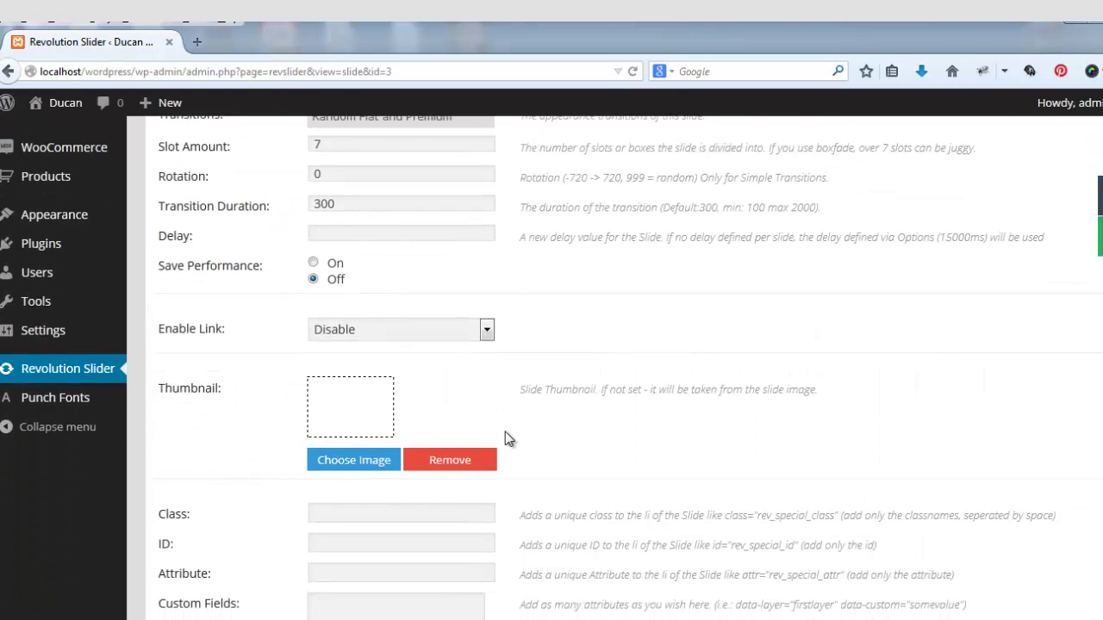
pyautogui.scroll(-10, 537, 457)
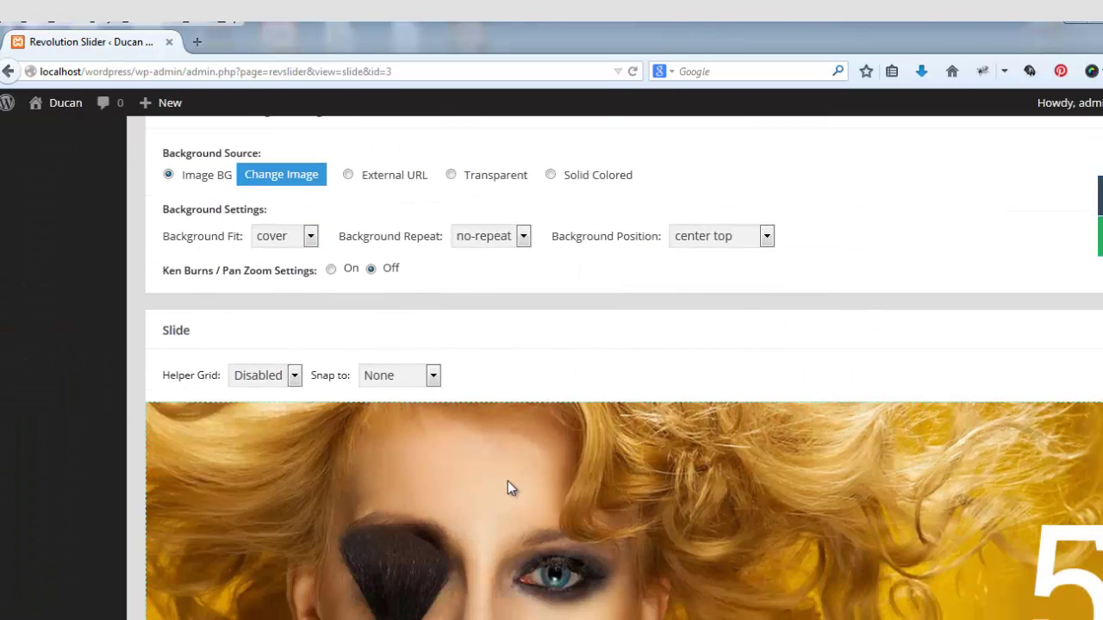
pyautogui.scroll(-8, 582, 476)
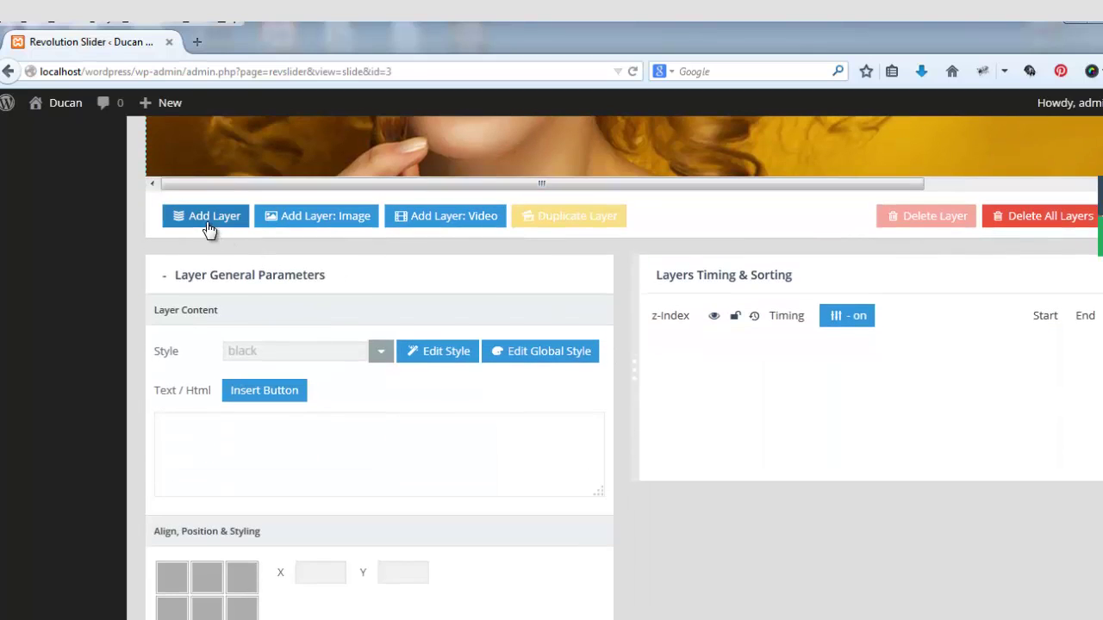
pyautogui.click(207, 220)
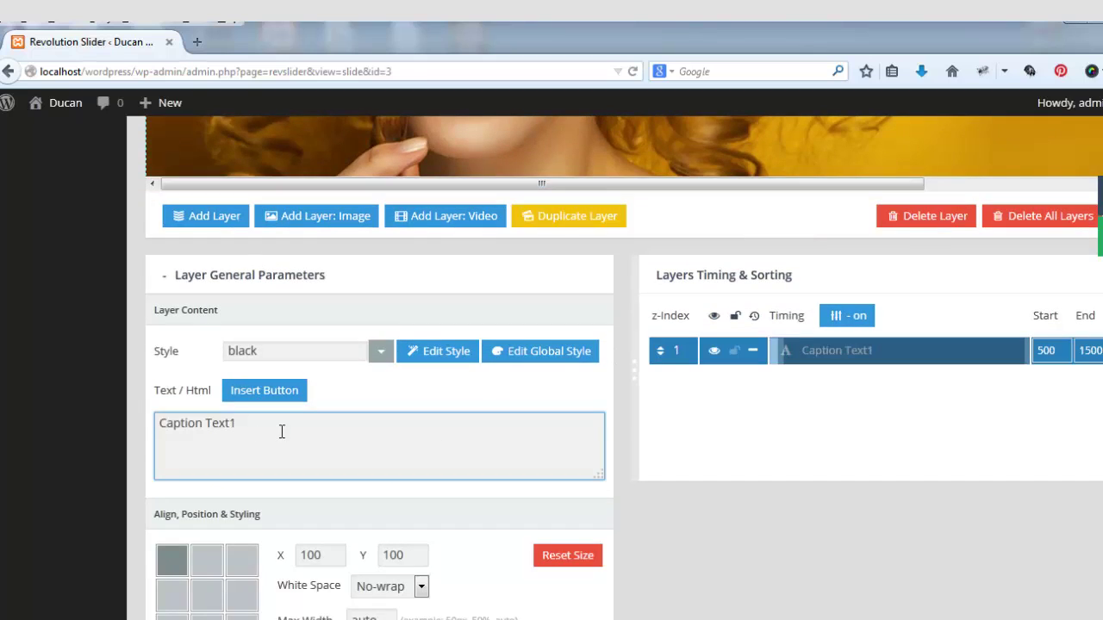
# - Update the slide to save the new text layer, keeping the text "Caption Text1"
pyautogui.moveTo(261, 423); pyautogui.dragTo(102, 412)
pyautogui.scroll(-3, 382, 457)
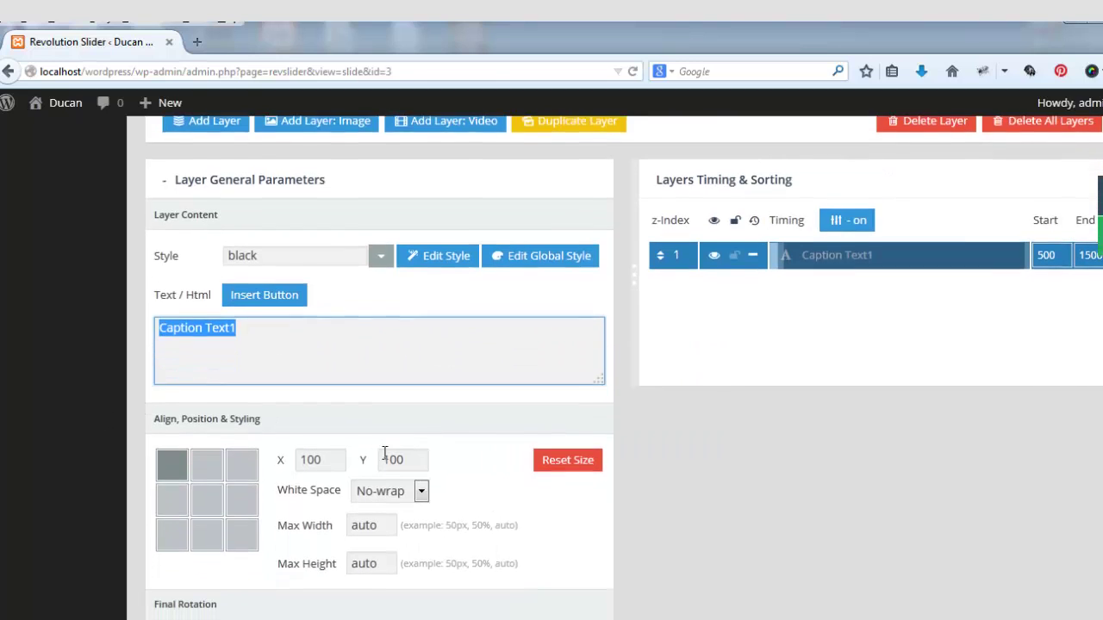
pyautogui.scroll(-2, 428, 520)
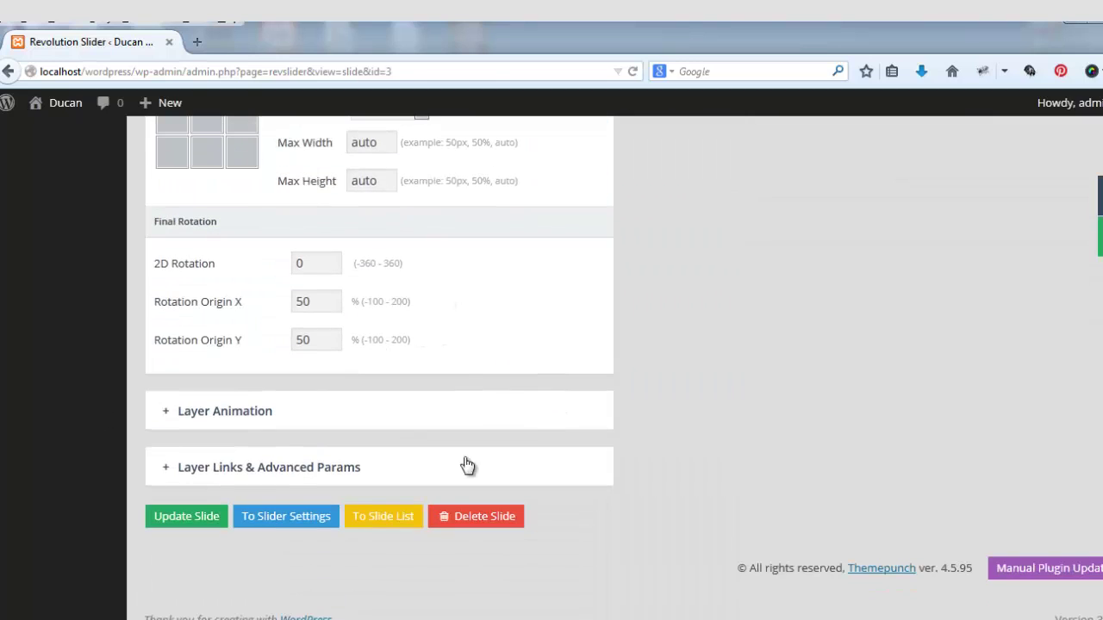
pyautogui.click(202, 516)
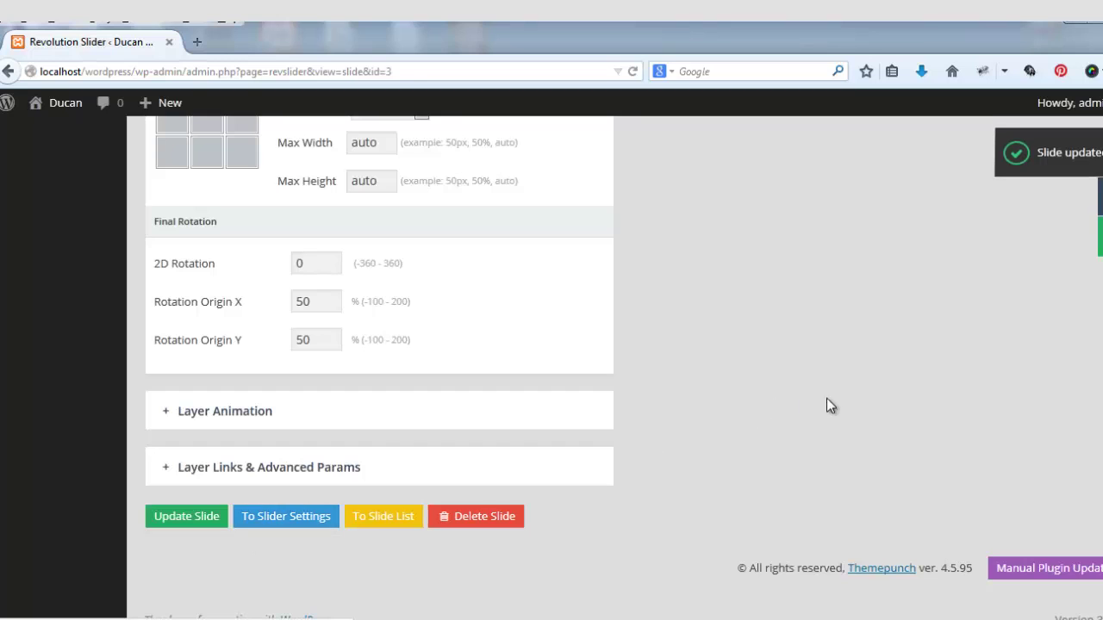
# - Move the Caption Text1 layer on the slide to about X 307, Y 121
pyautogui.scroll(9, 827, 405)
pyautogui.scroll(1, 408, 379)
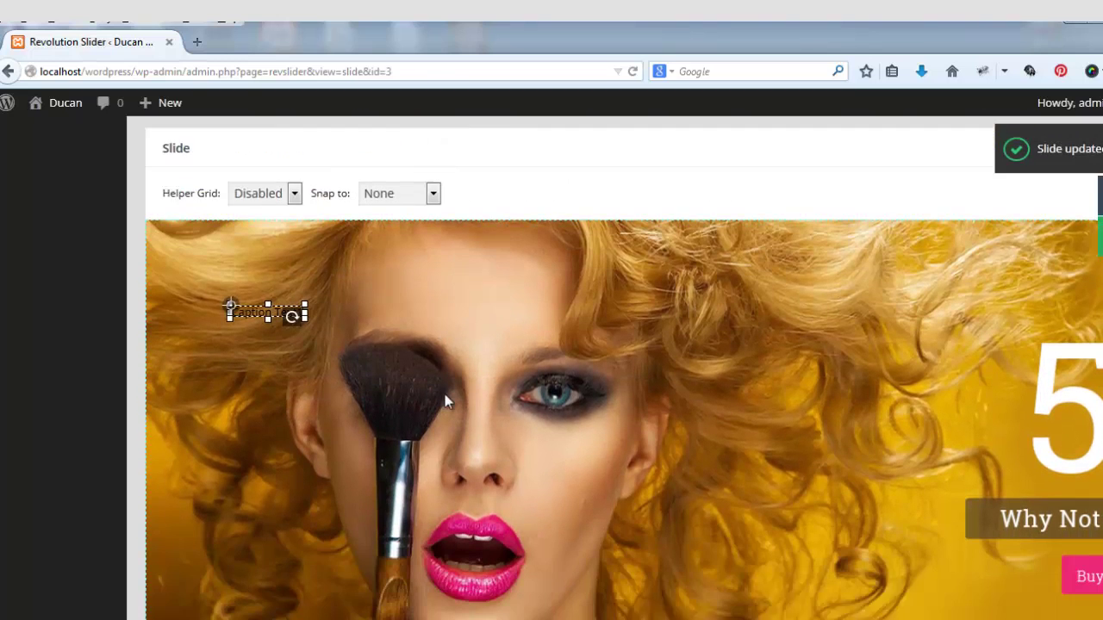
pyautogui.scroll(-1, 388, 302)
pyautogui.moveTo(264, 209)
pyautogui.mouseDown()
pyautogui.moveTo(480, 278)
pyautogui.moveTo(477, 254)
pyautogui.moveTo(443, 227)
pyautogui.mouseUp()
pyautogui.scroll(-1, 538, 323)
pyautogui.scroll(-3, 538, 323)
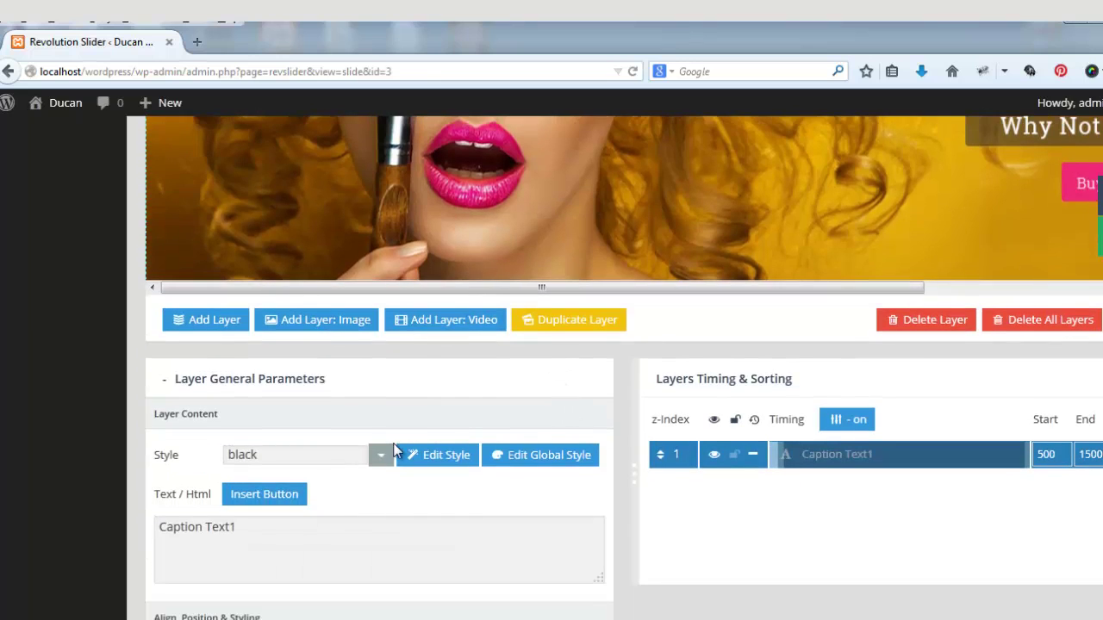
pyautogui.scroll(-3, 431, 465)
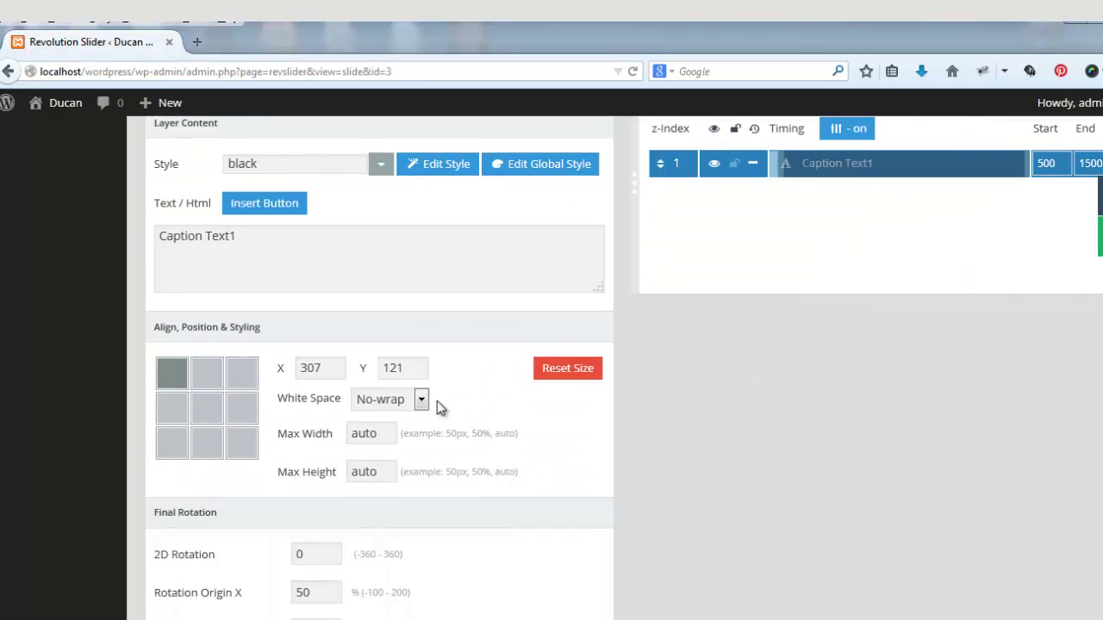
# - Add a second text layer to the slide and place it at about X 396, Y 185
pyautogui.scroll(3, 332, 301)
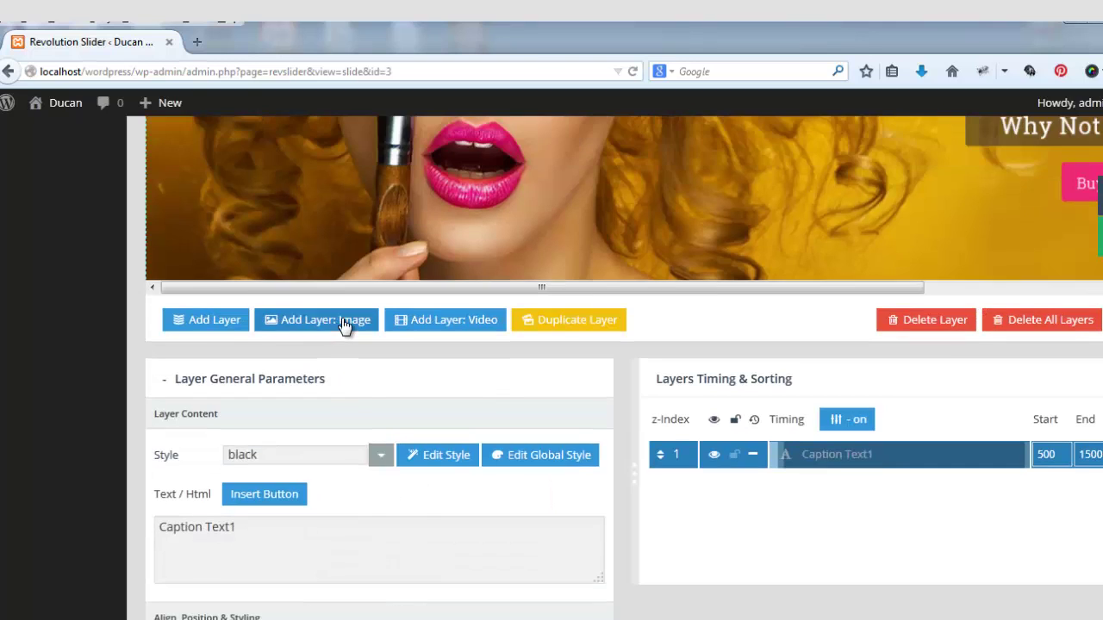
pyautogui.click(202, 321)
pyautogui.scroll(-1, 405, 405)
pyautogui.scroll(6, 569, 425)
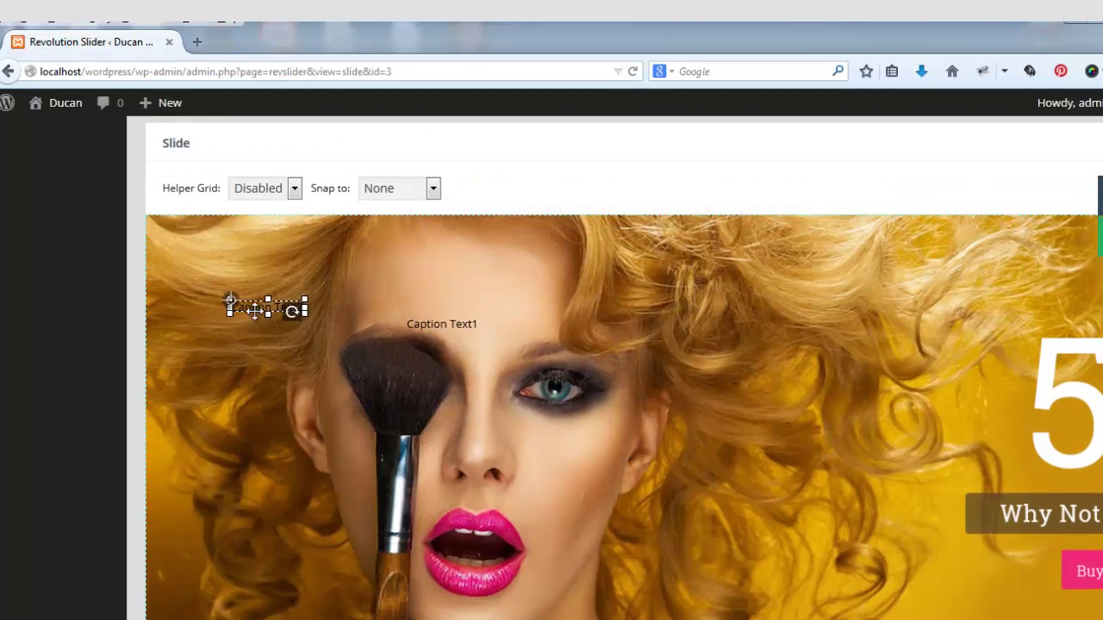
pyautogui.moveTo(255, 310); pyautogui.dragTo(696, 444)
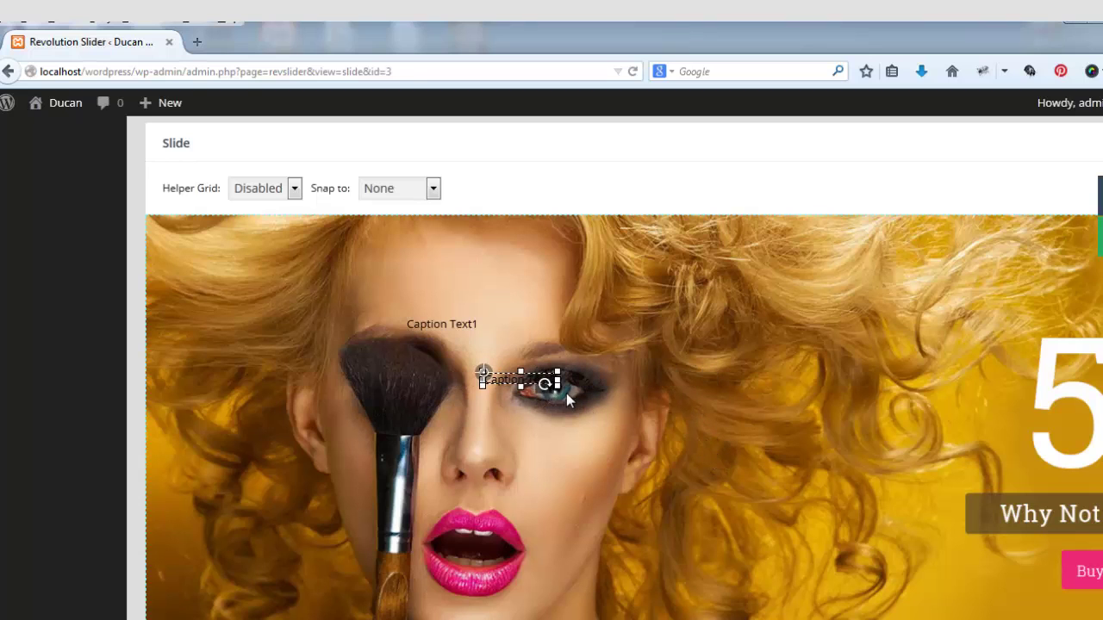
# - Apply the large_bold_grey style to the Caption Text2 layer and update the slide
pyautogui.scroll(-7, 601, 425)
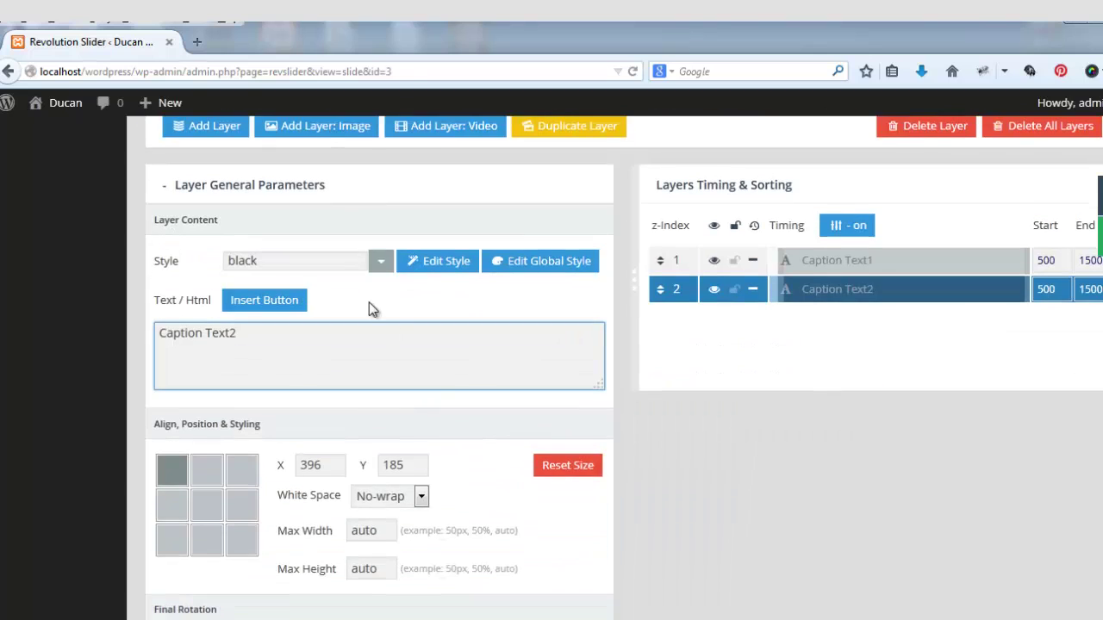
pyautogui.click(341, 262)
pyautogui.click(381, 263)
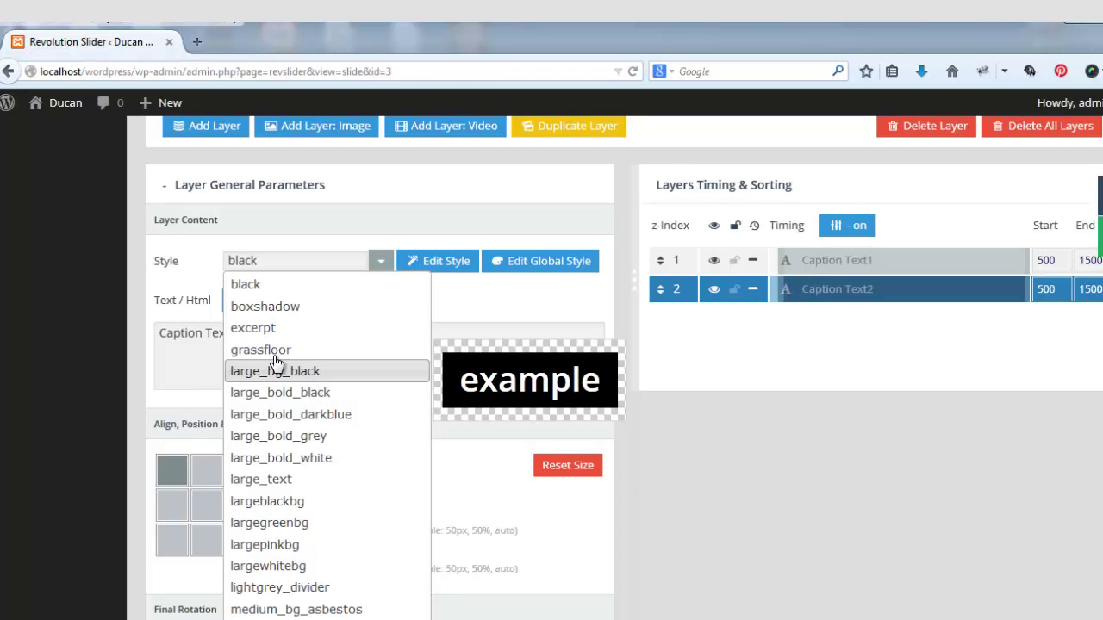
pyautogui.doubleClick(273, 261)
pyautogui.write('re')
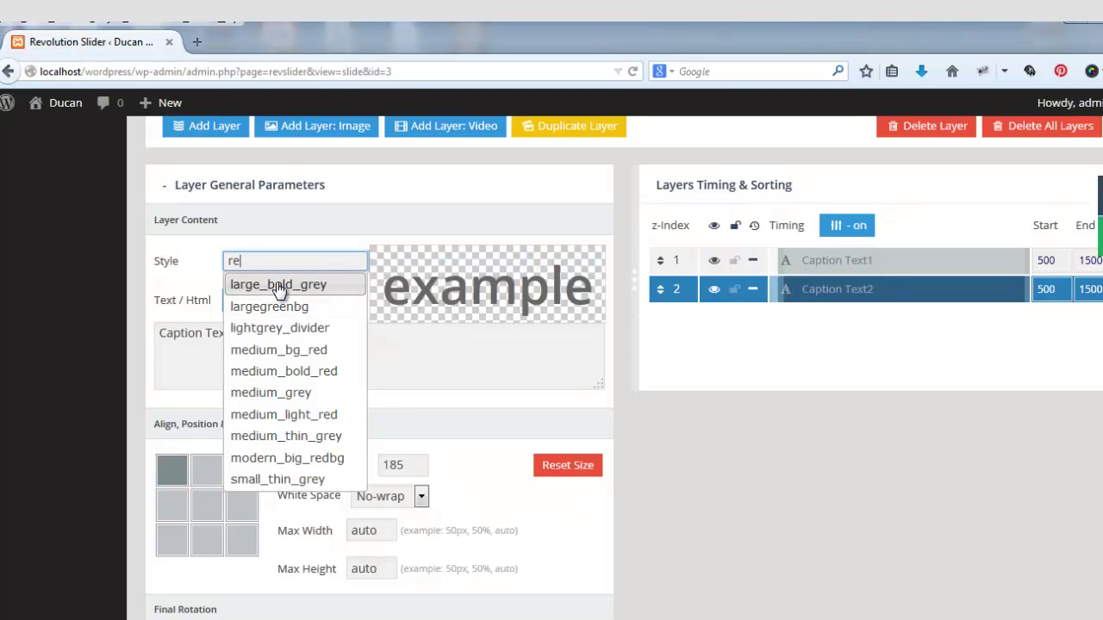
pyautogui.click(279, 284)
pyautogui.scroll(-5, 456, 366)
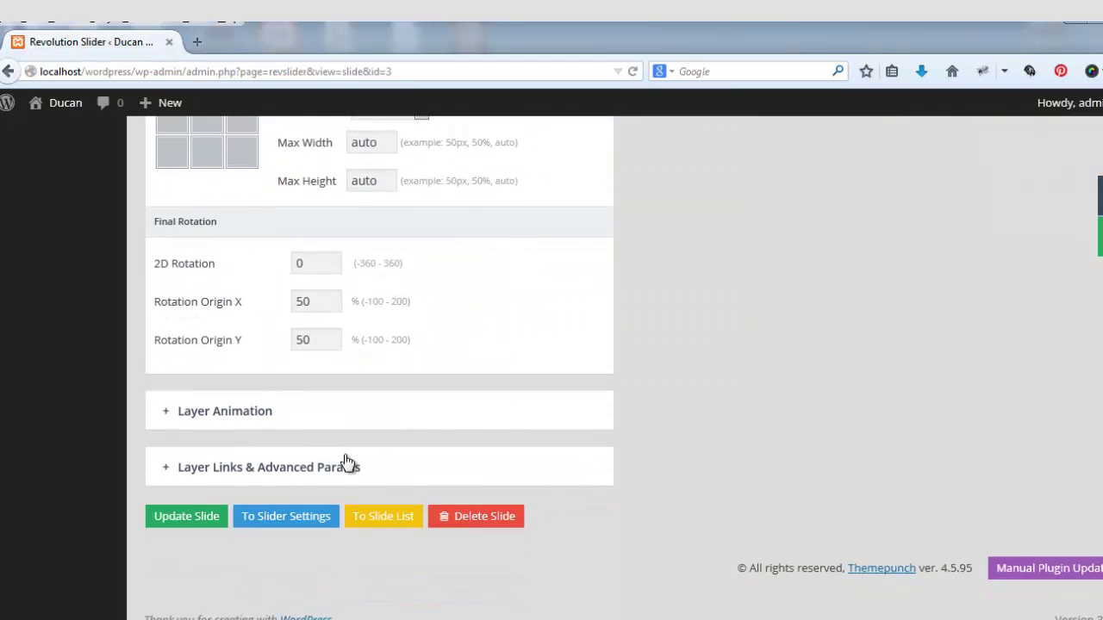
pyautogui.click(181, 521)
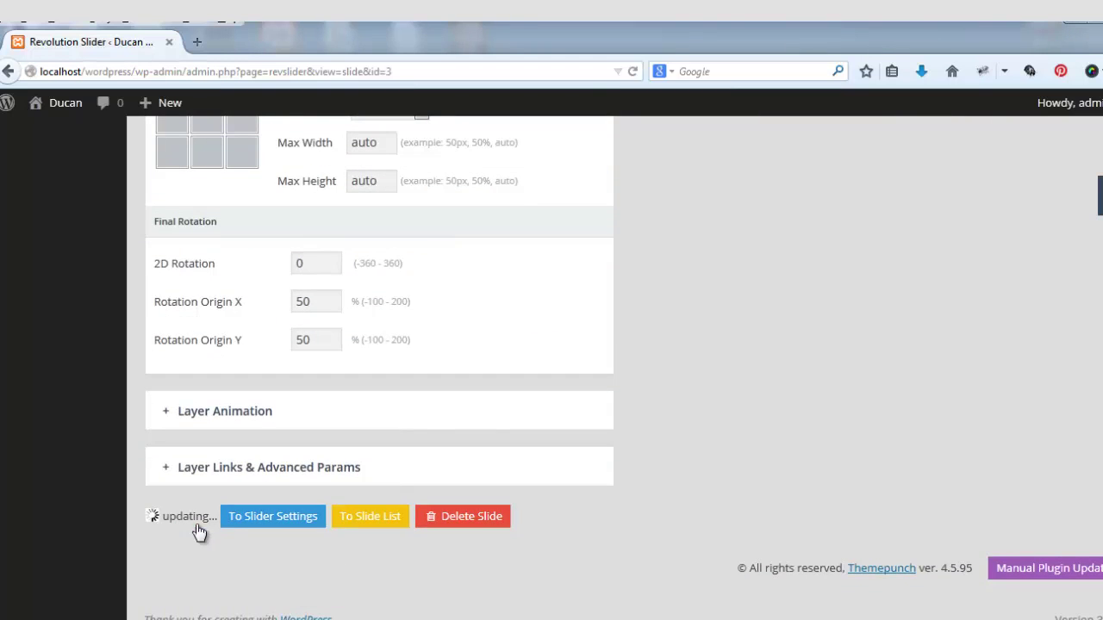
# - Add a second slide to the Ducan slider and open it for editing
pyautogui.scroll(5, 490, 446)
pyautogui.scroll(15, 489, 446)
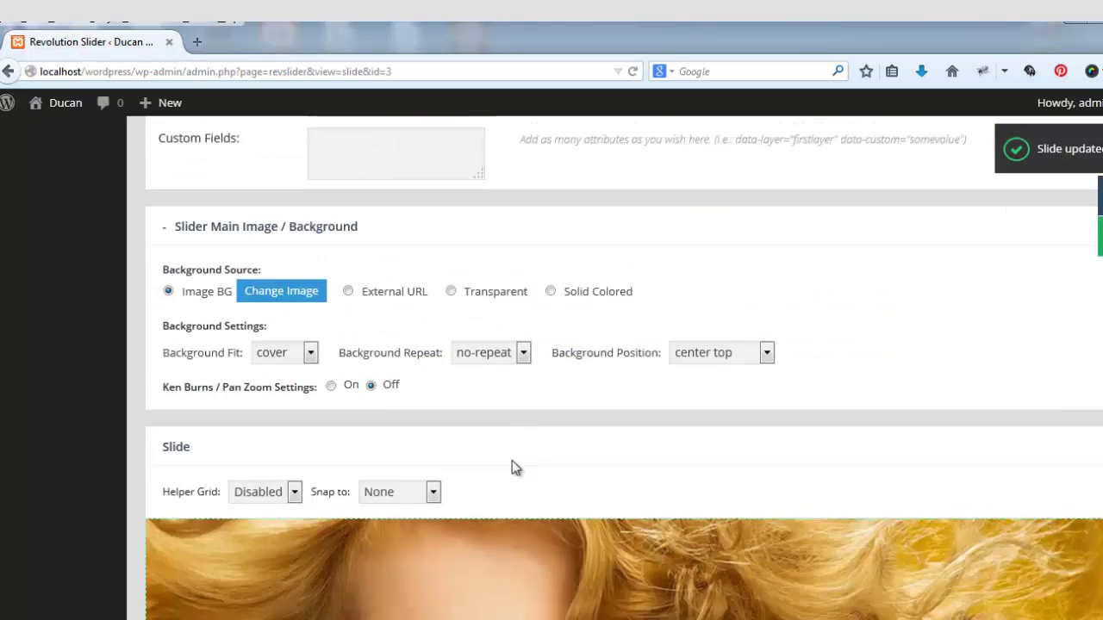
pyautogui.scroll(3, 427, 349)
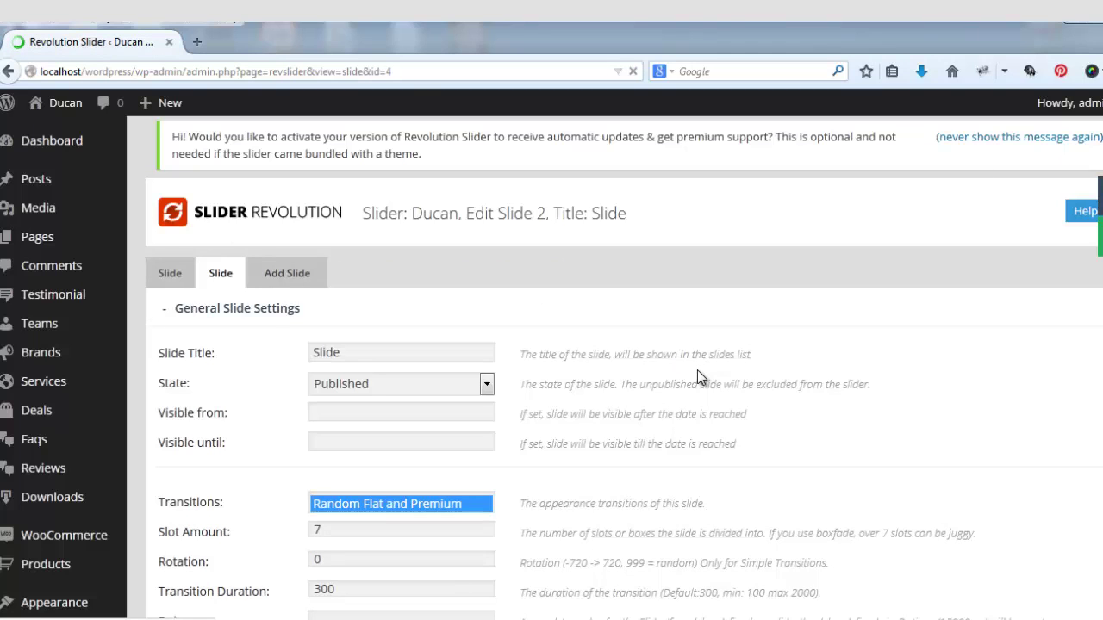
# - Set the second slide's background source to an image, uploading womw.jpg and inserting it
pyautogui.scroll(-10, 681, 414)
pyautogui.scroll(-3, 681, 430)
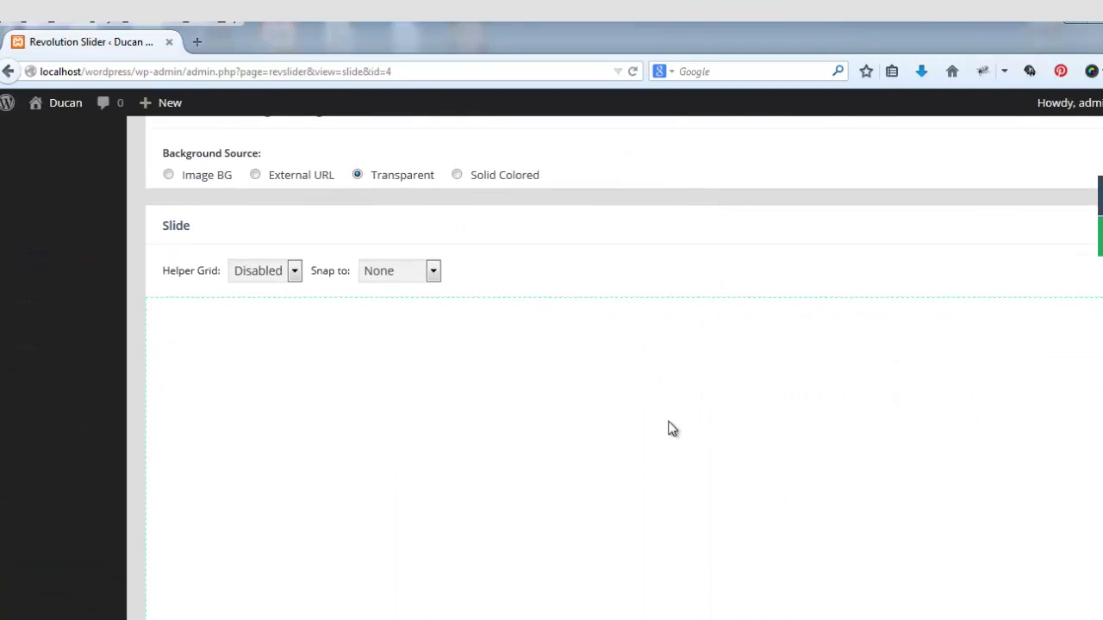
pyautogui.click(169, 177)
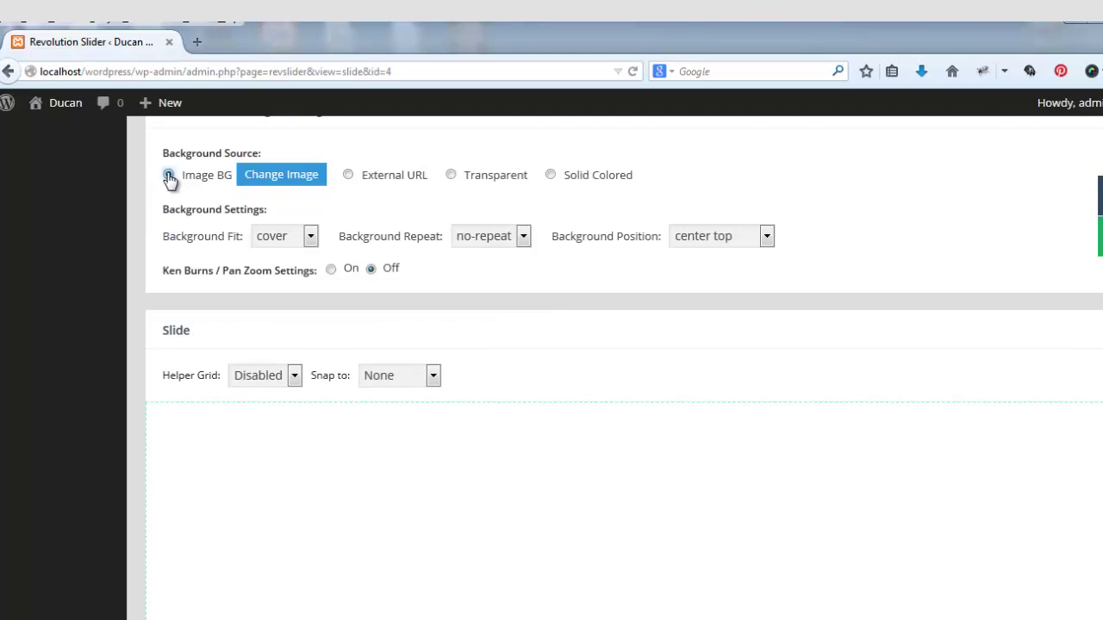
pyautogui.click(289, 176)
pyautogui.click(90, 180)
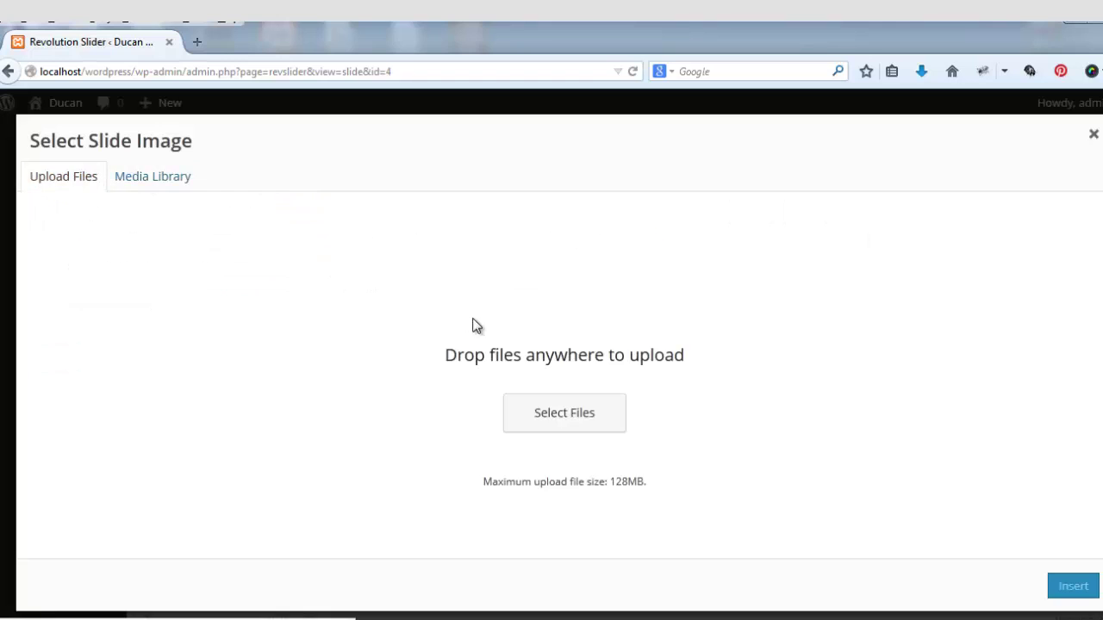
pyautogui.click(554, 426)
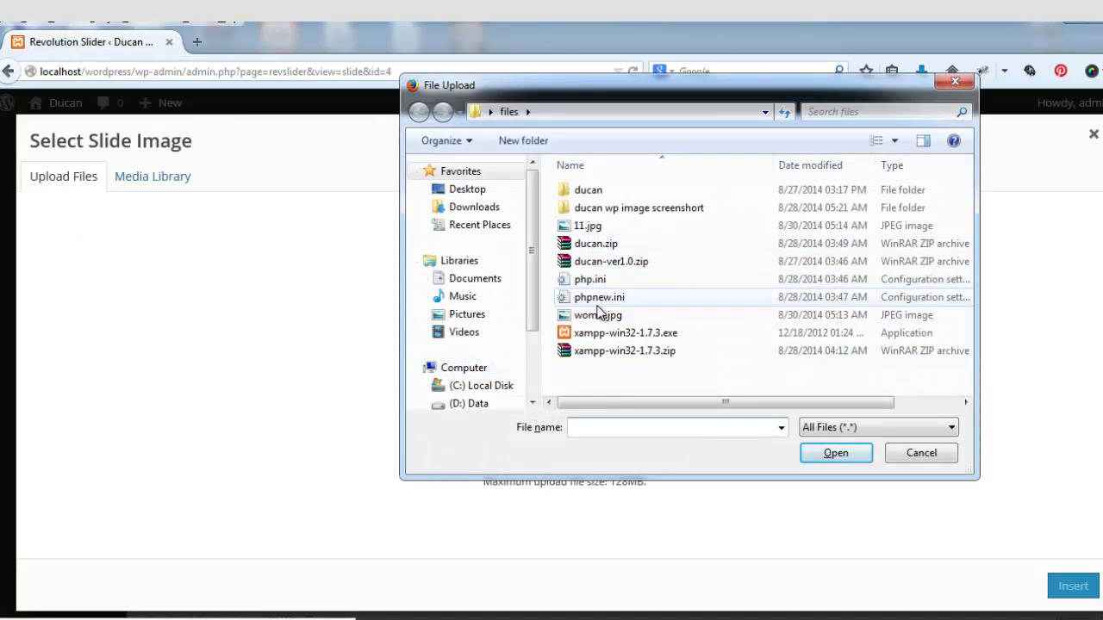
pyautogui.click(599, 314)
pyautogui.click(817, 450)
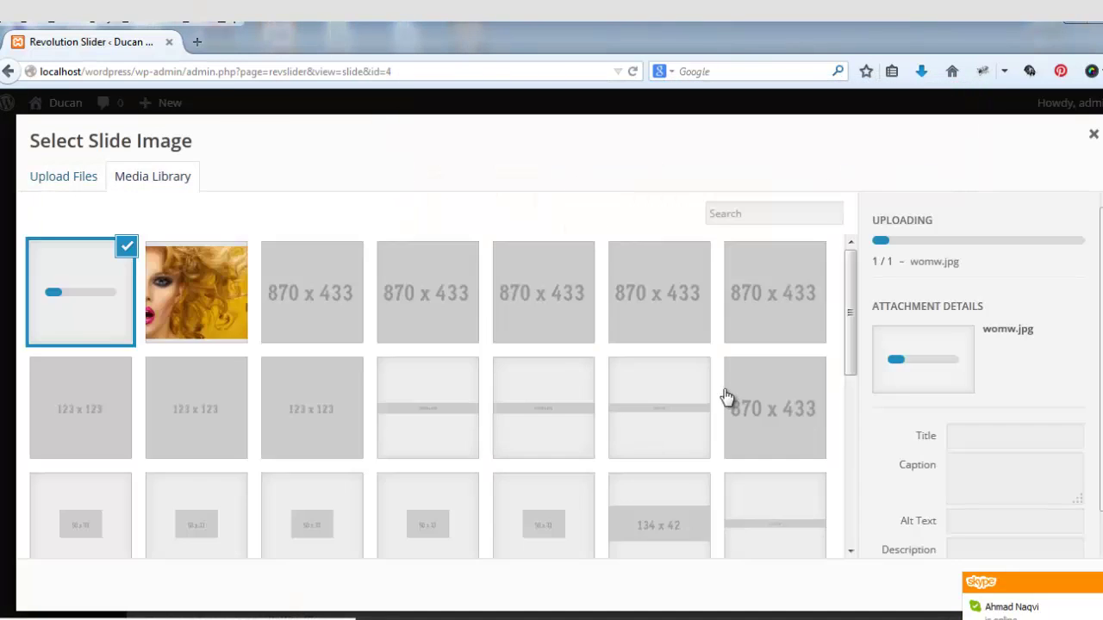
pyautogui.click(1072, 586)
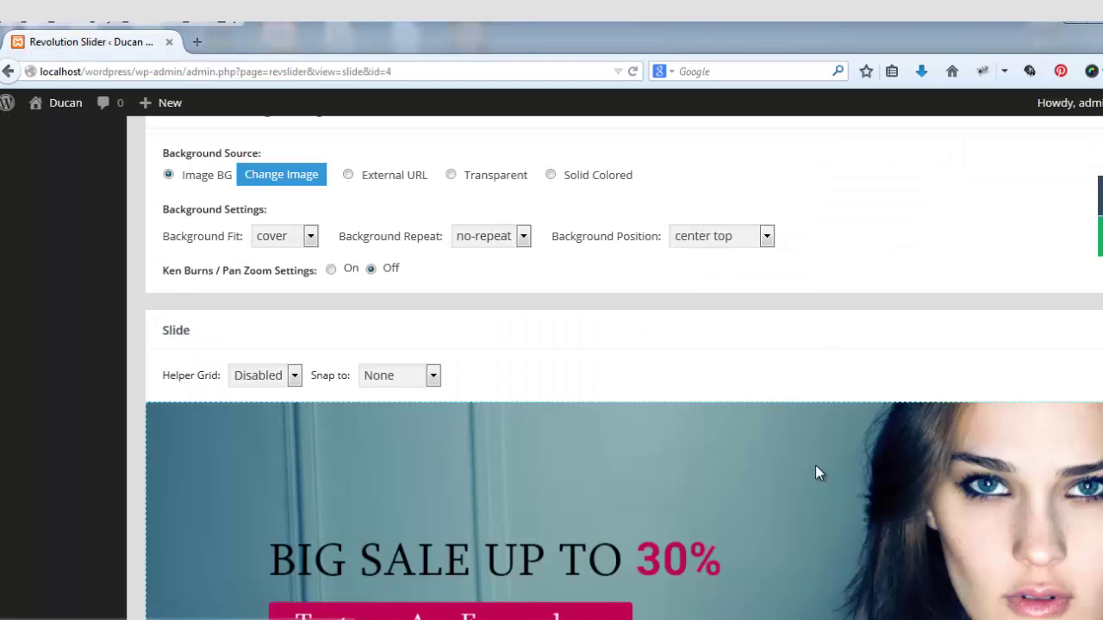
# - Add a text layer to the second slide with the medium_bg_orange style and update the slide
pyautogui.scroll(-8, 588, 394)
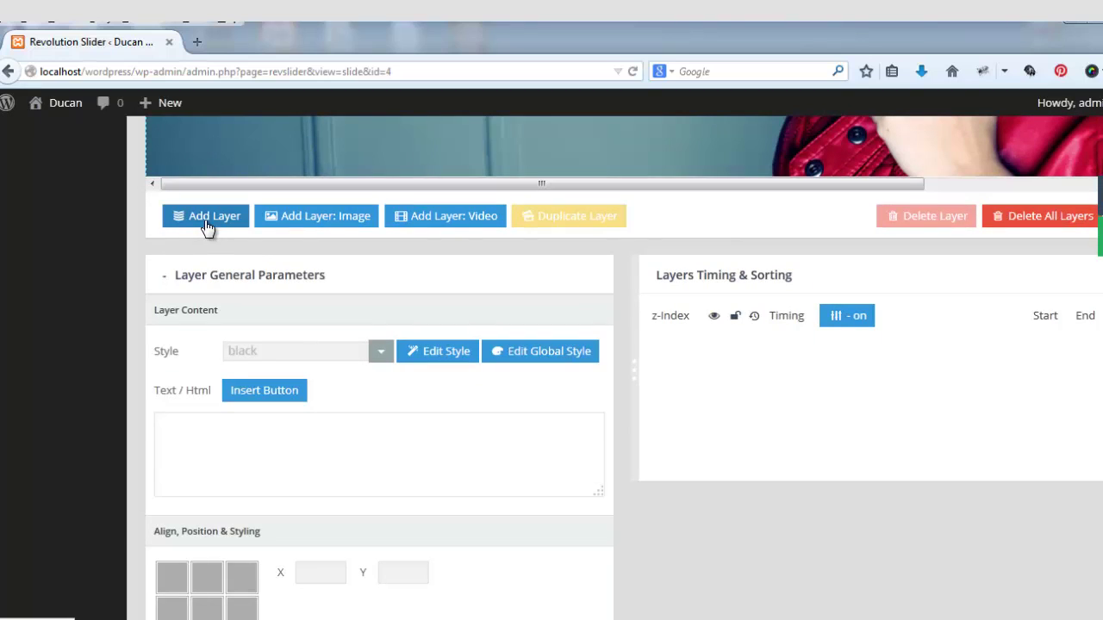
pyautogui.click(205, 219)
pyautogui.click(320, 343)
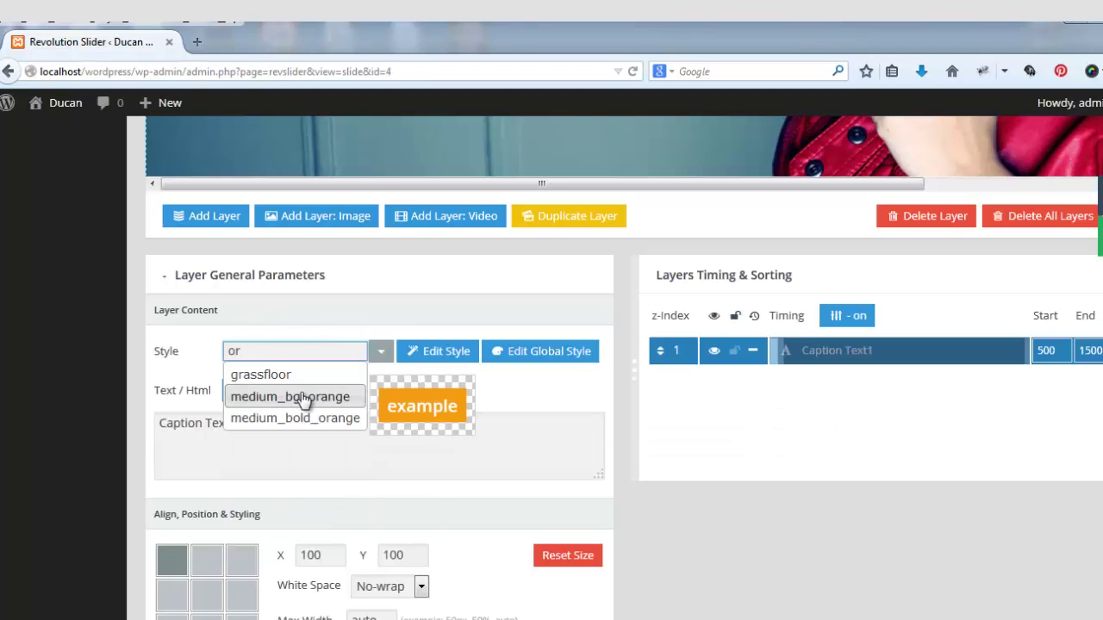
pyautogui.click(304, 397)
pyautogui.scroll(-3, 460, 421)
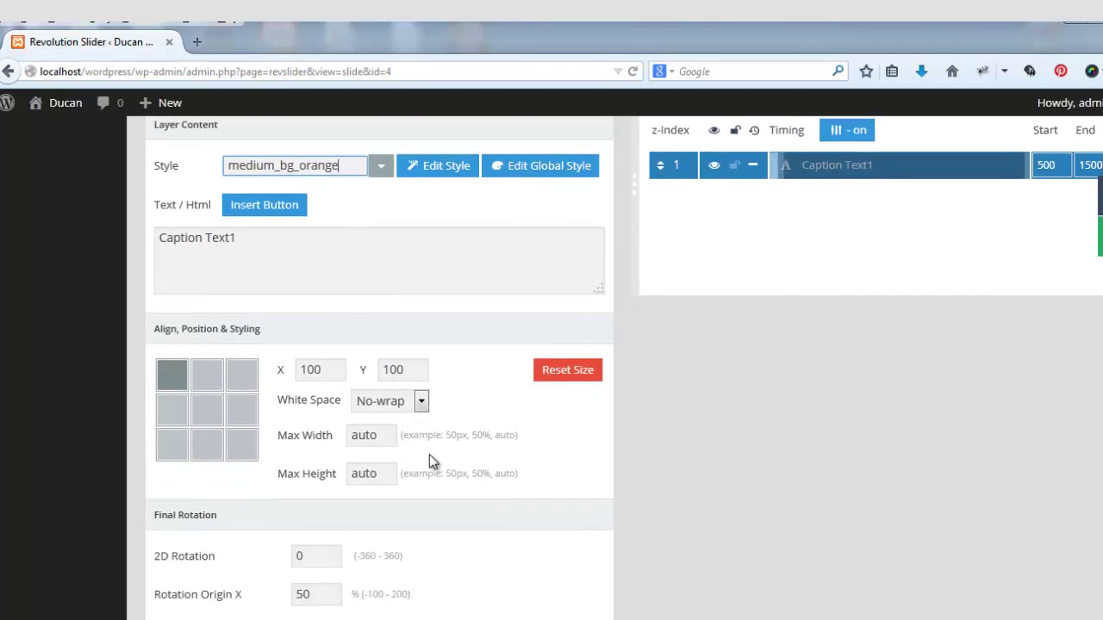
pyautogui.scroll(-5, 439, 475)
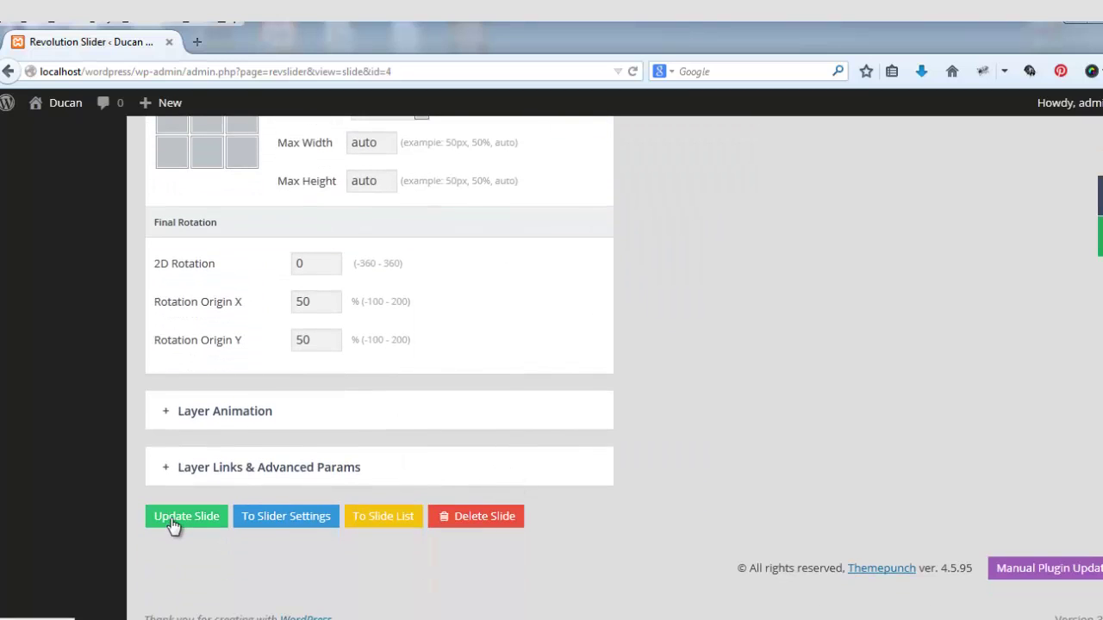
pyautogui.click(175, 521)
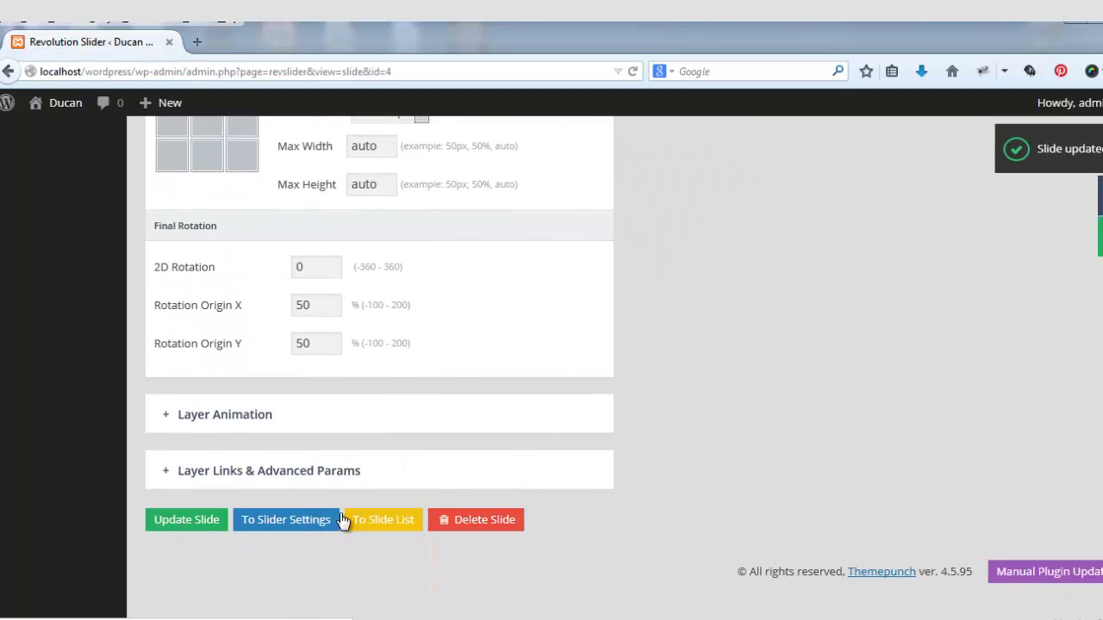
# - Add a second text layer to the slide and apply the medium_bg_red style to it
pyautogui.scroll(10, 345, 517)
pyautogui.click(204, 517)
pyautogui.scroll(-8, 357, 483)
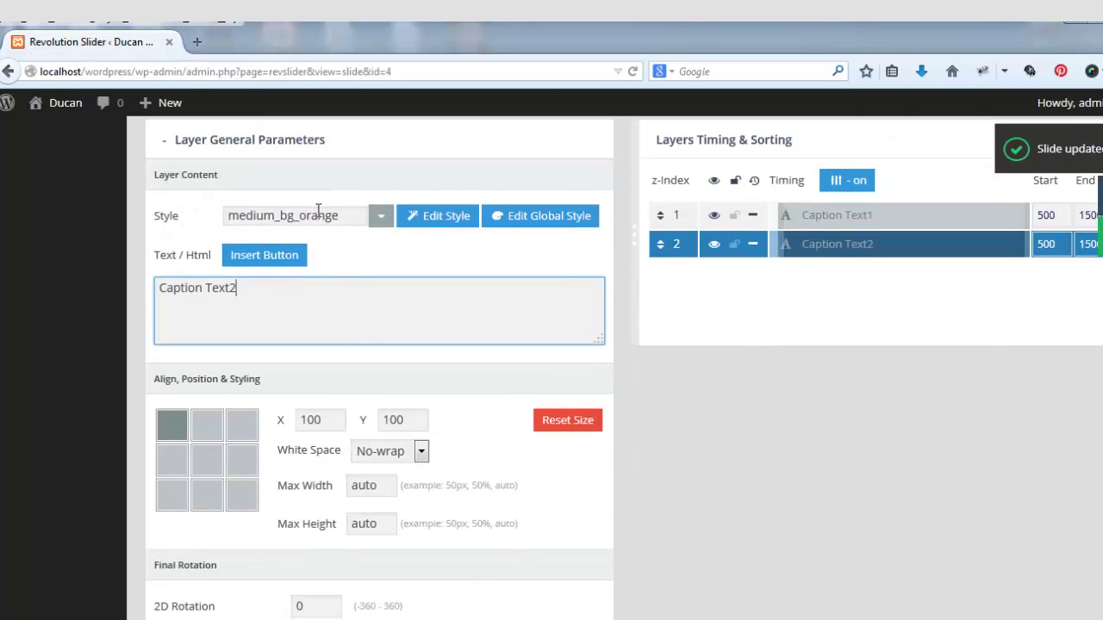
pyautogui.click(380, 216)
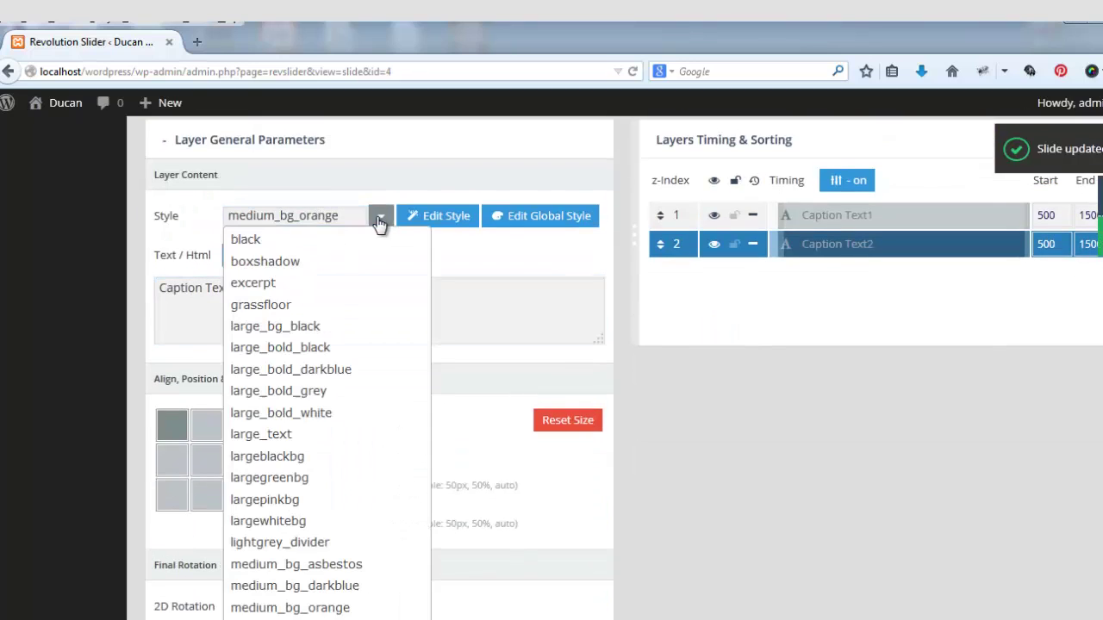
pyautogui.scroll(-3, 309, 448)
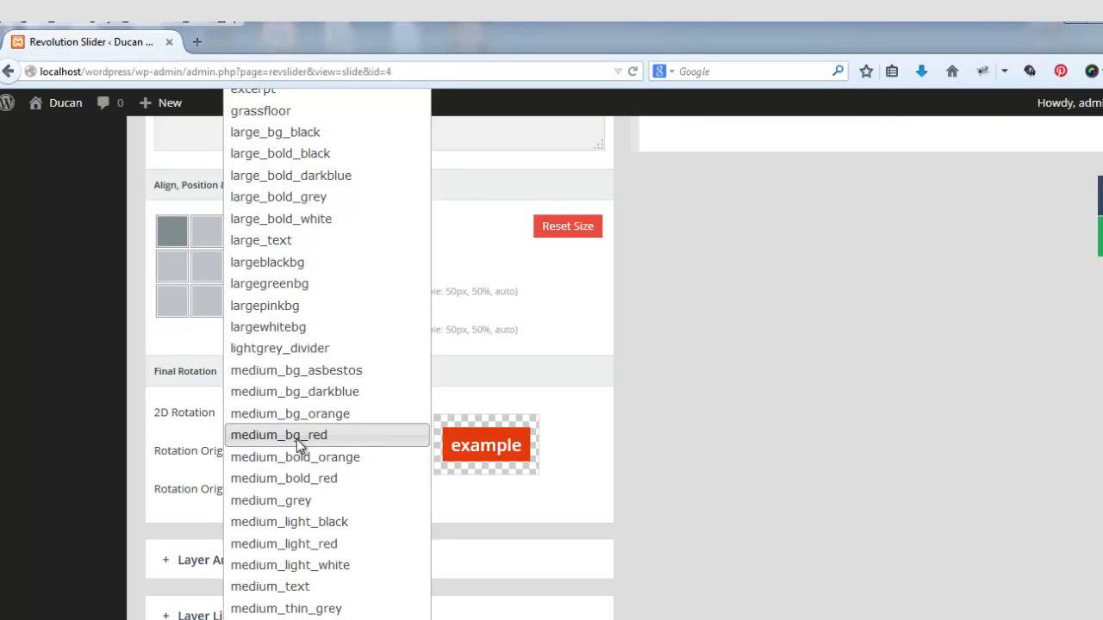
pyautogui.click(296, 435)
# - Move the Caption Text2 layer to about X 178, Y 176 and update the slide
pyautogui.scroll(10, 402, 408)
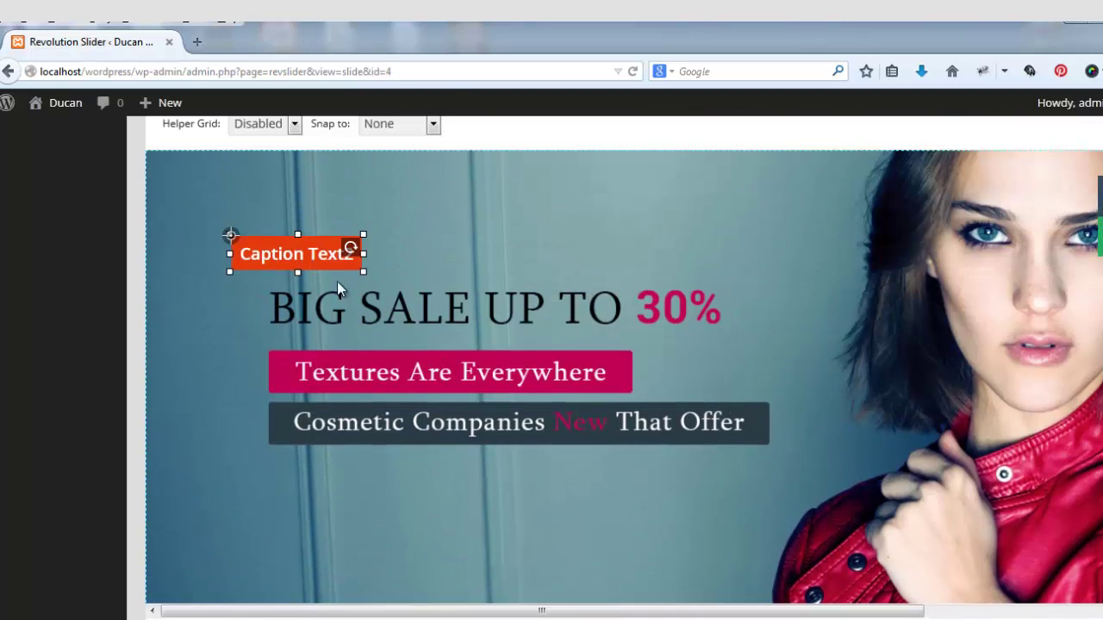
pyautogui.moveTo(297, 250); pyautogui.dragTo(364, 316)
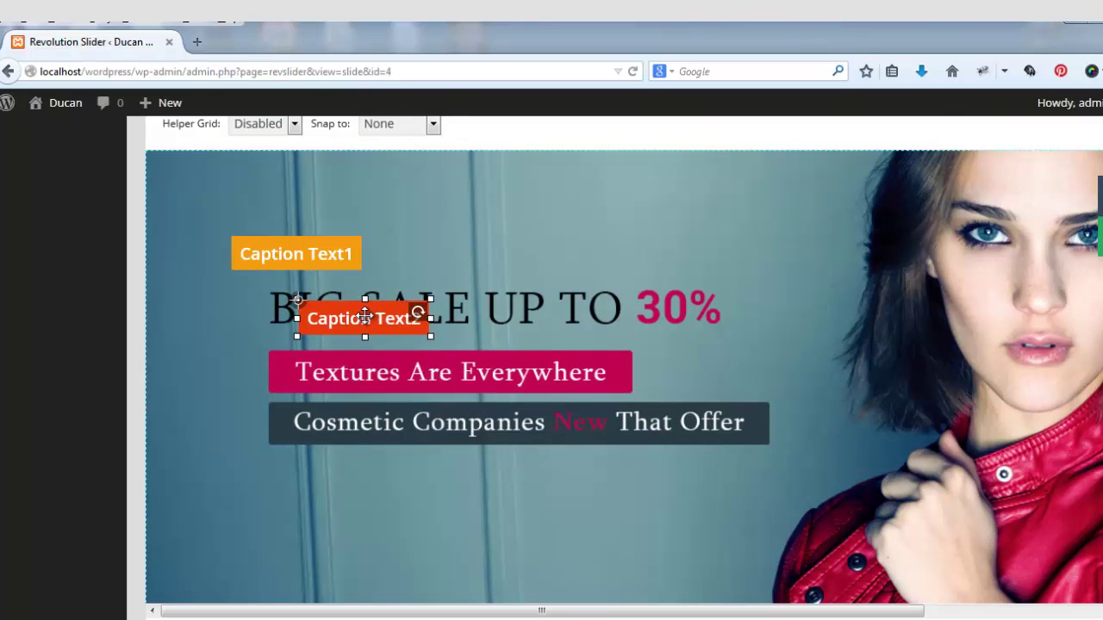
pyautogui.scroll(-8, 481, 380)
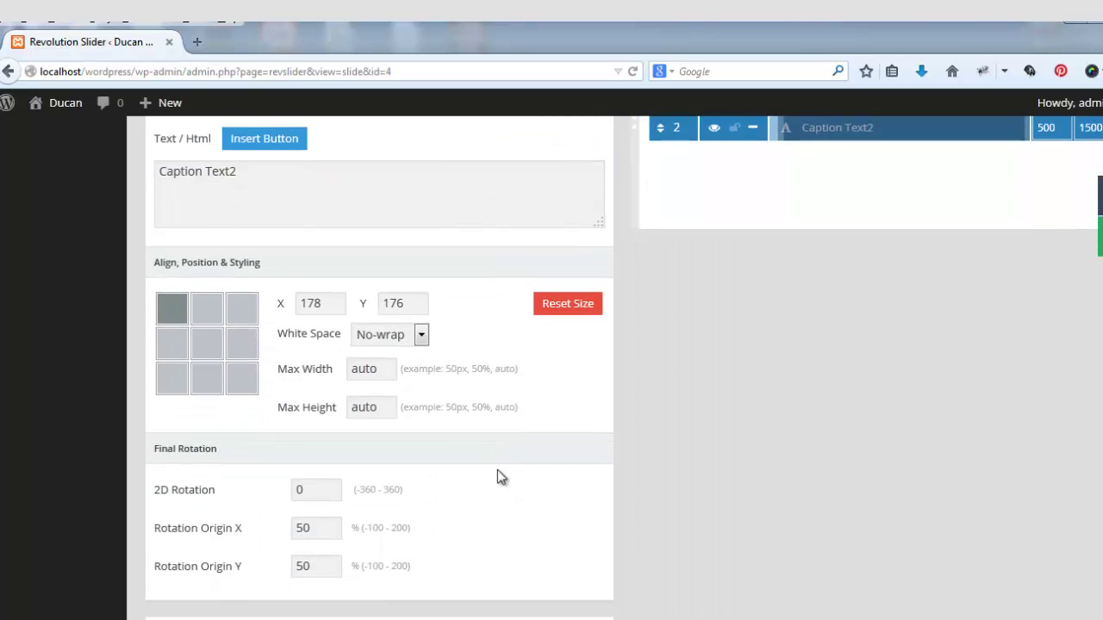
pyautogui.click(260, 179)
pyautogui.hotkey('ctrl', 'a')
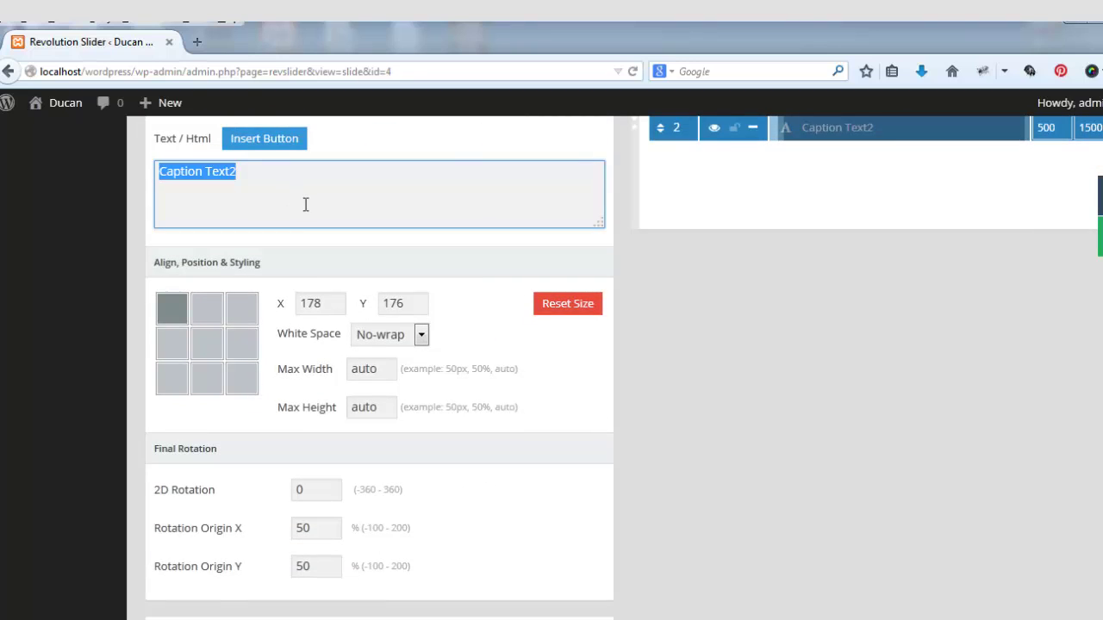
pyautogui.scroll(-4, 270, 399)
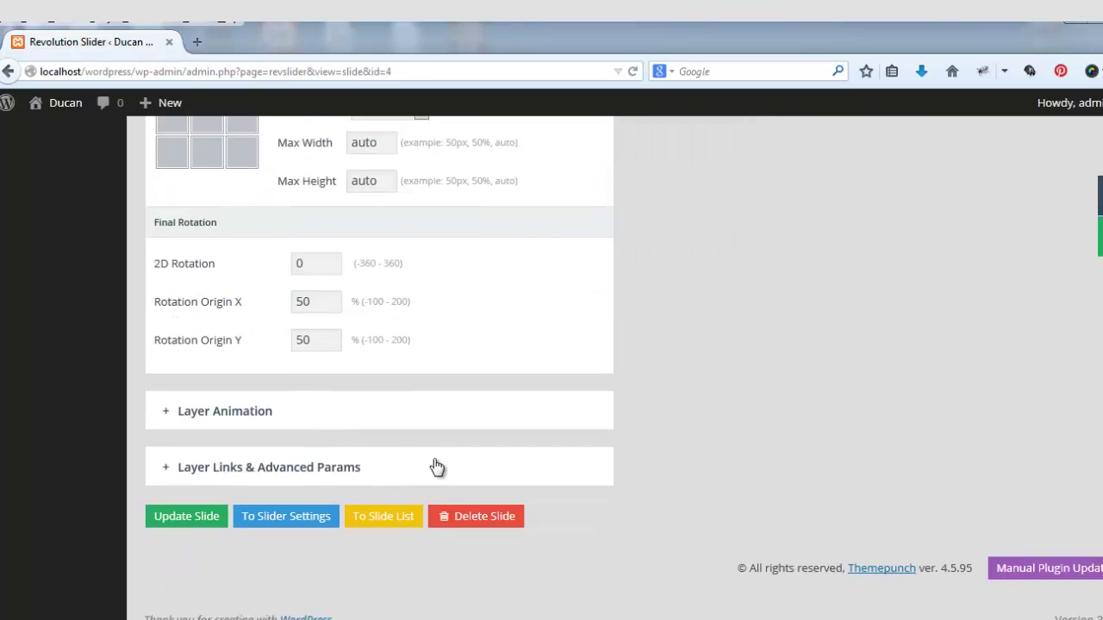
pyautogui.click(204, 515)
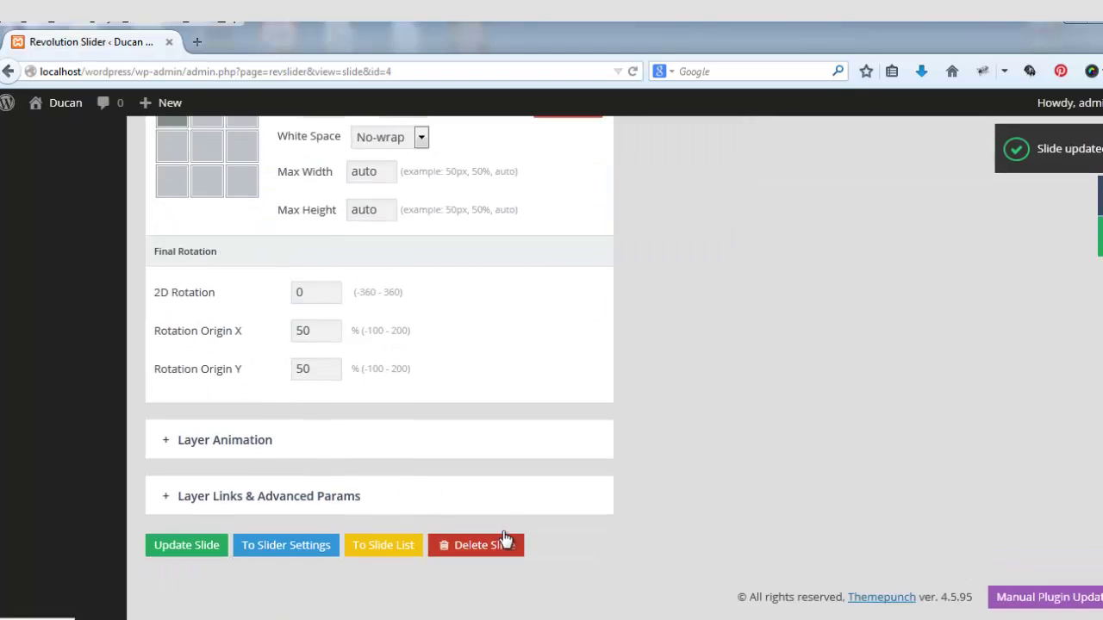
# - Start a new WordPress page and title it "test page"
pyautogui.scroll(8, 469, 448)
pyautogui.scroll(10, 469, 448)
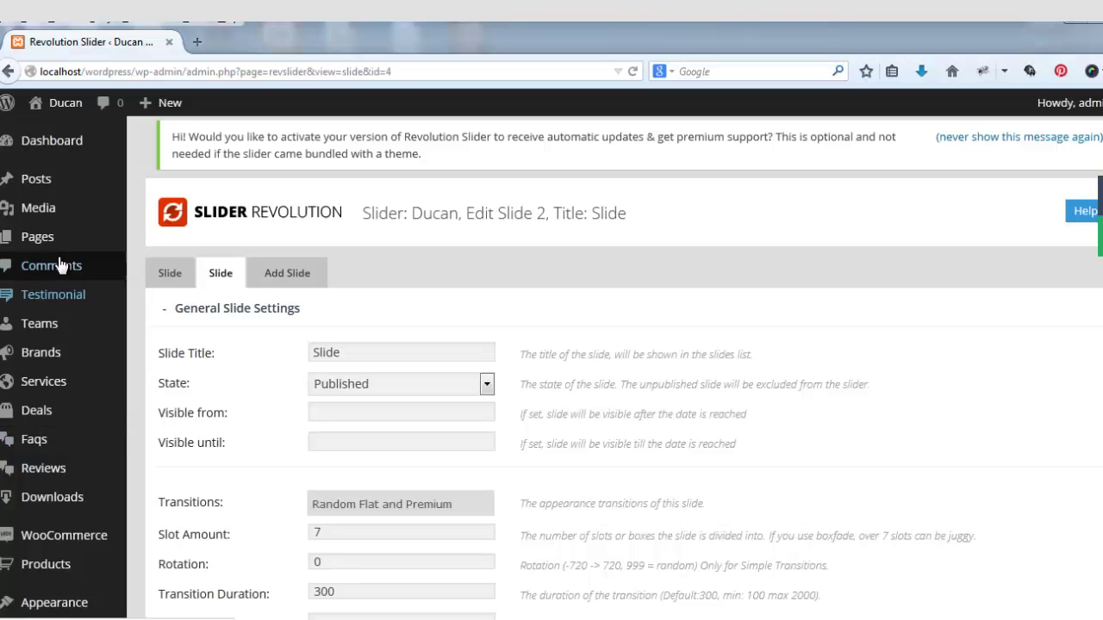
pyautogui.moveTo(12, 234)
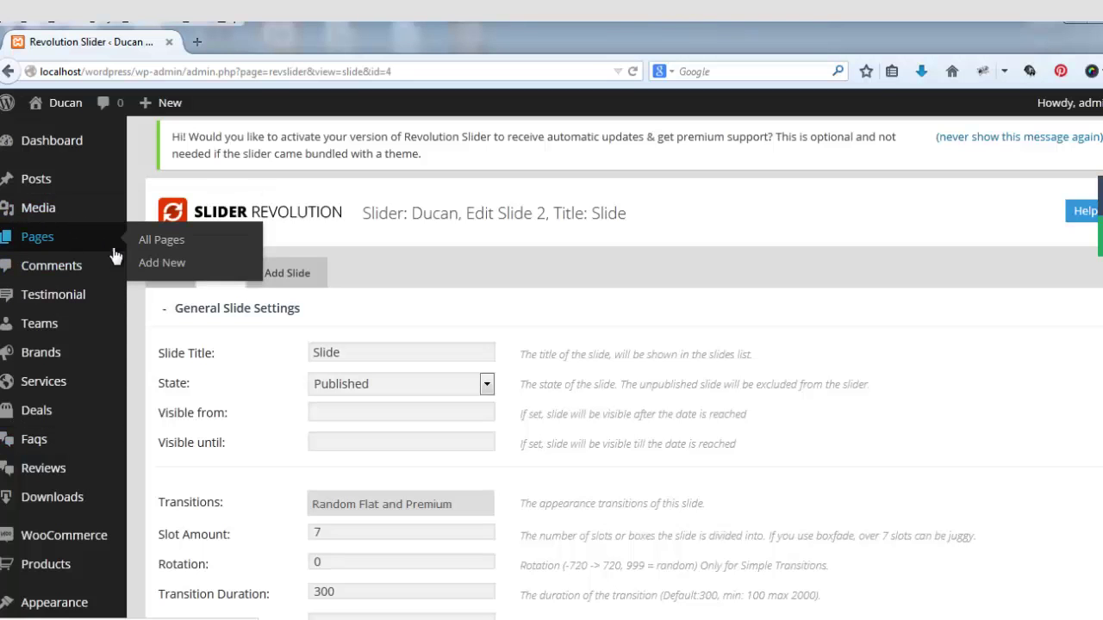
pyautogui.click(143, 269)
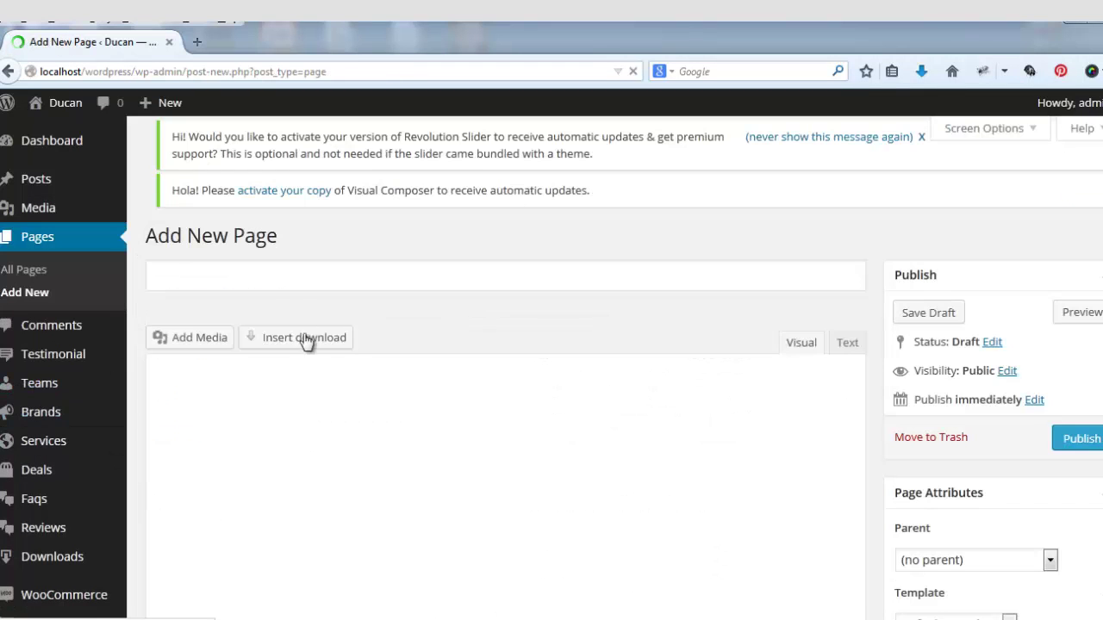
pyautogui.click(310, 273)
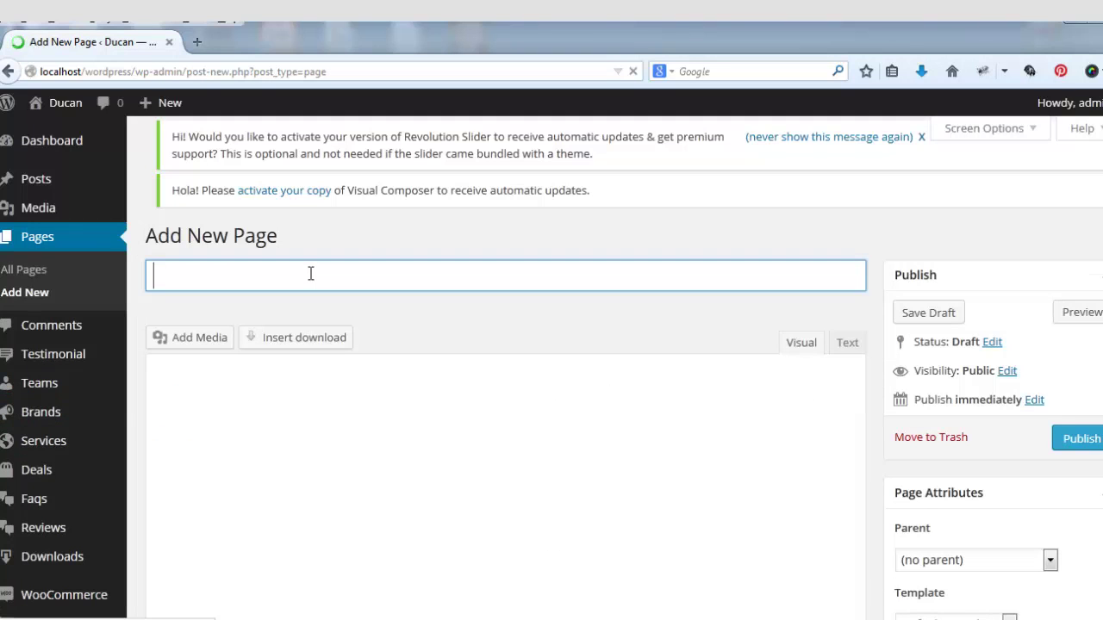
pyautogui.write('test')
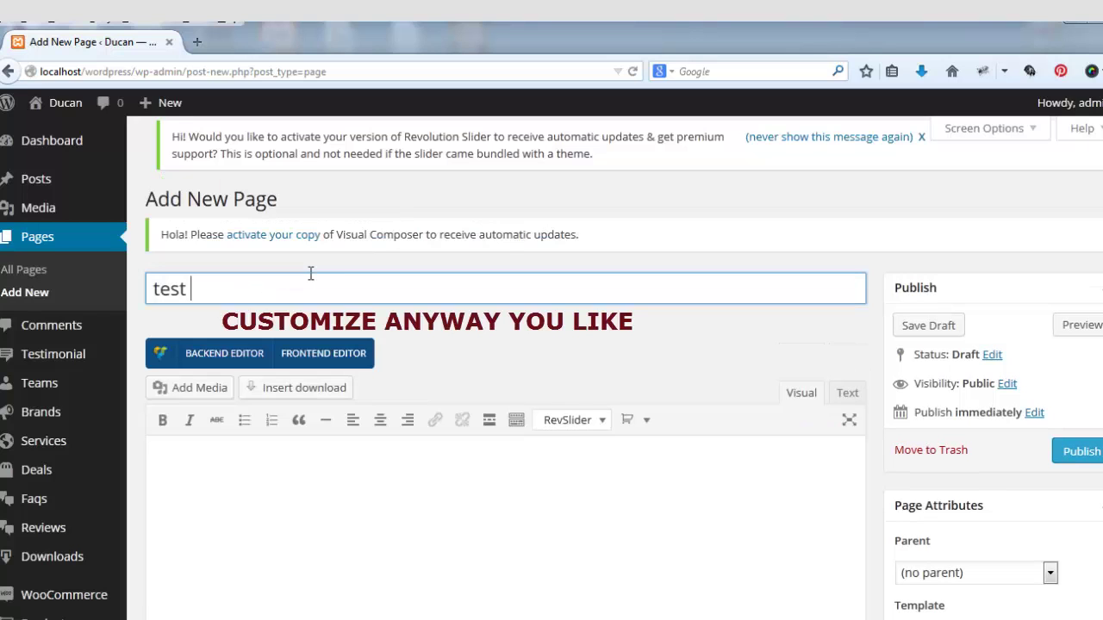
pyautogui.write(' page')
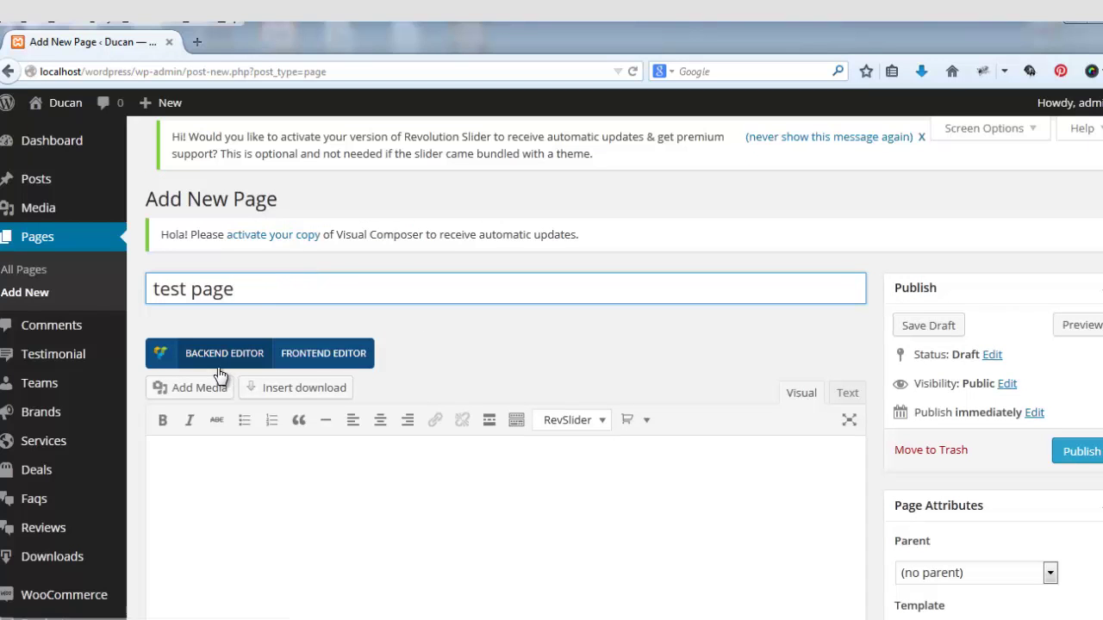
# - Switch the page to the Visual Composer backend editor and add a Revolution Slider element
pyautogui.click(213, 357)
pyautogui.scroll(-3, 499, 450)
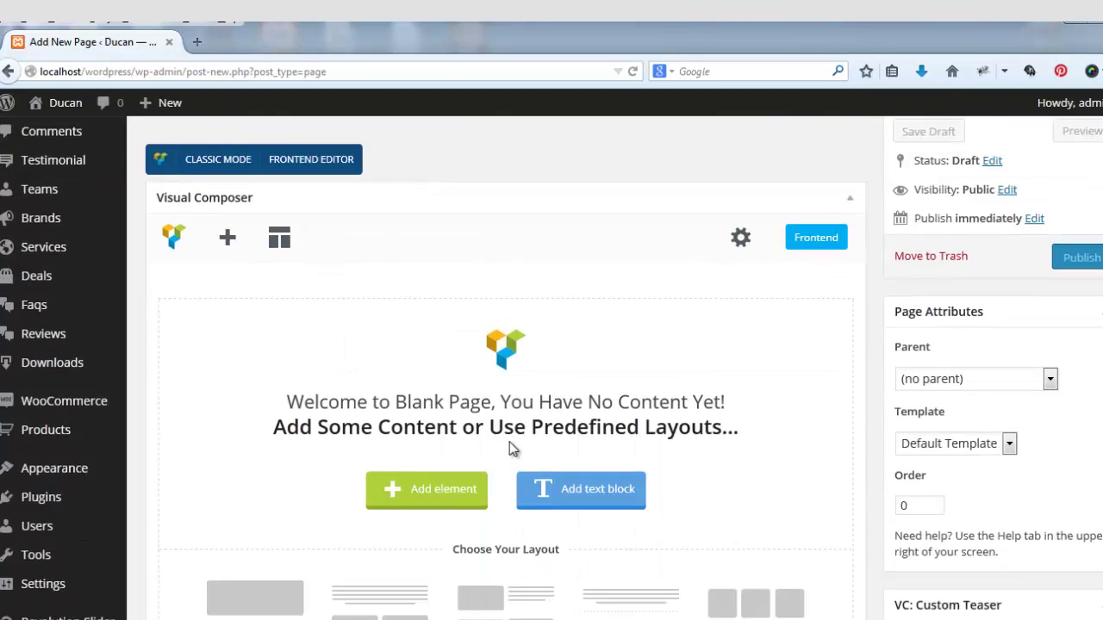
pyautogui.click(437, 490)
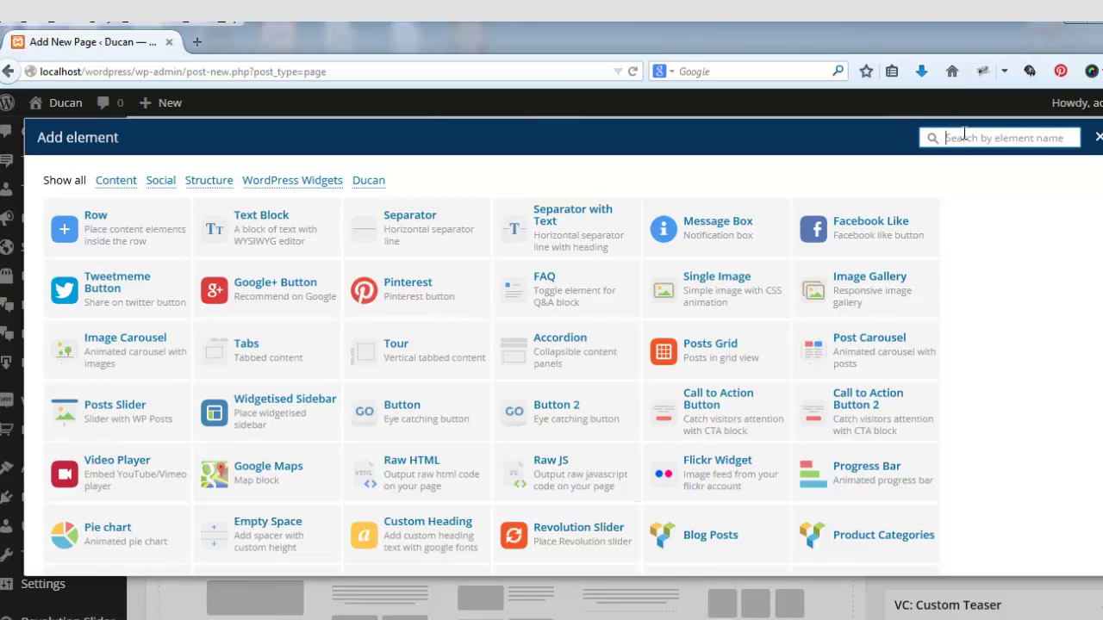
pyautogui.write('rev')
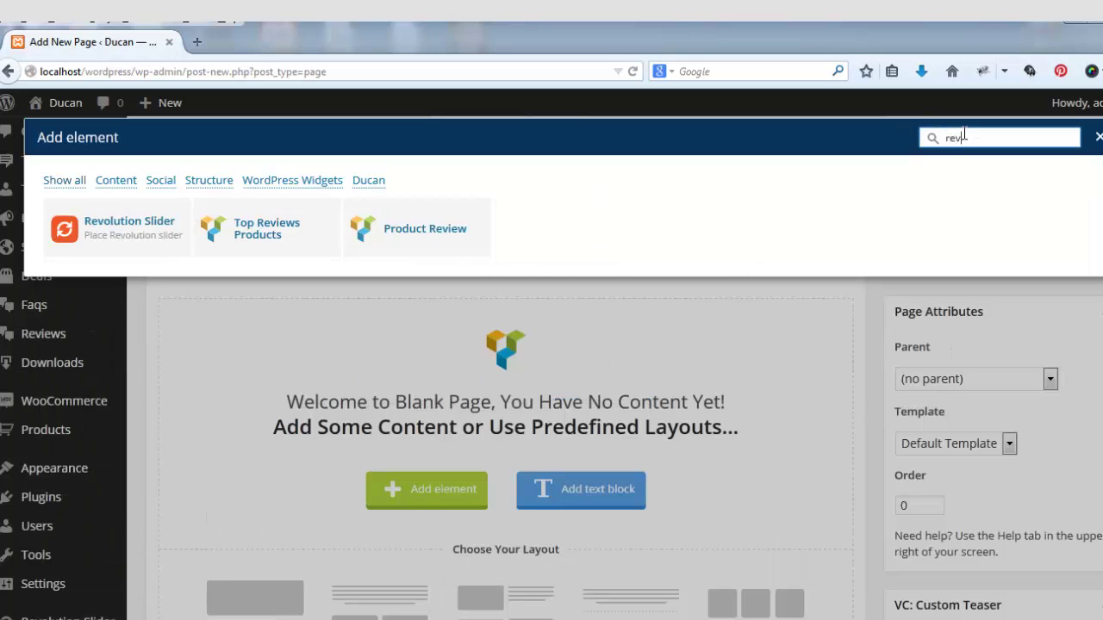
pyautogui.click(129, 228)
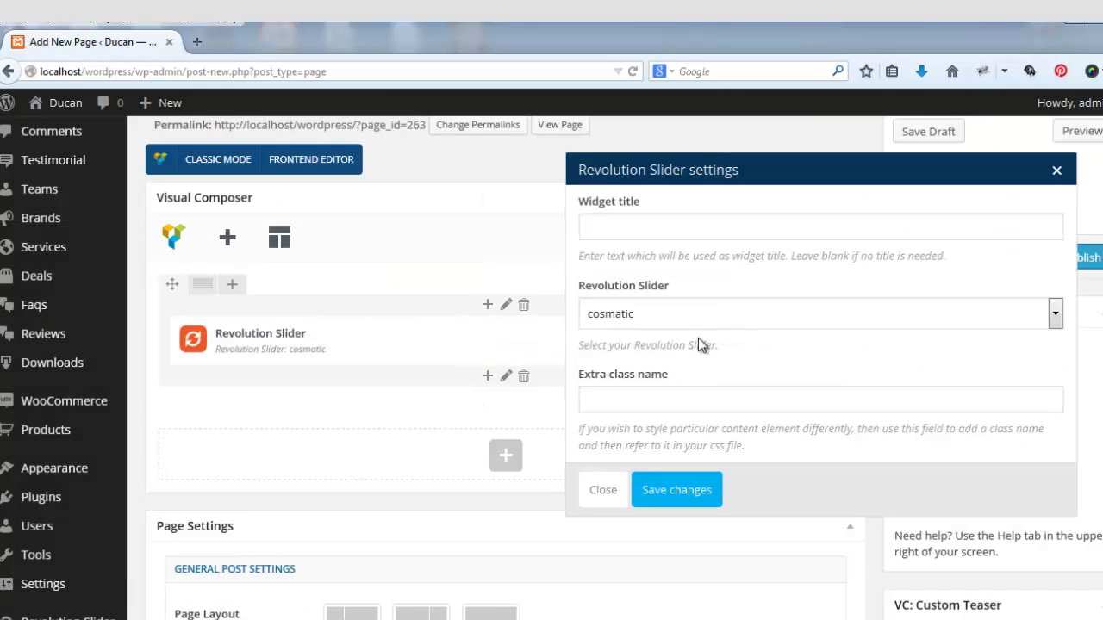
# - Choose the Ducan slider for the Revolution Slider element and save its settings
pyautogui.click(676, 320)
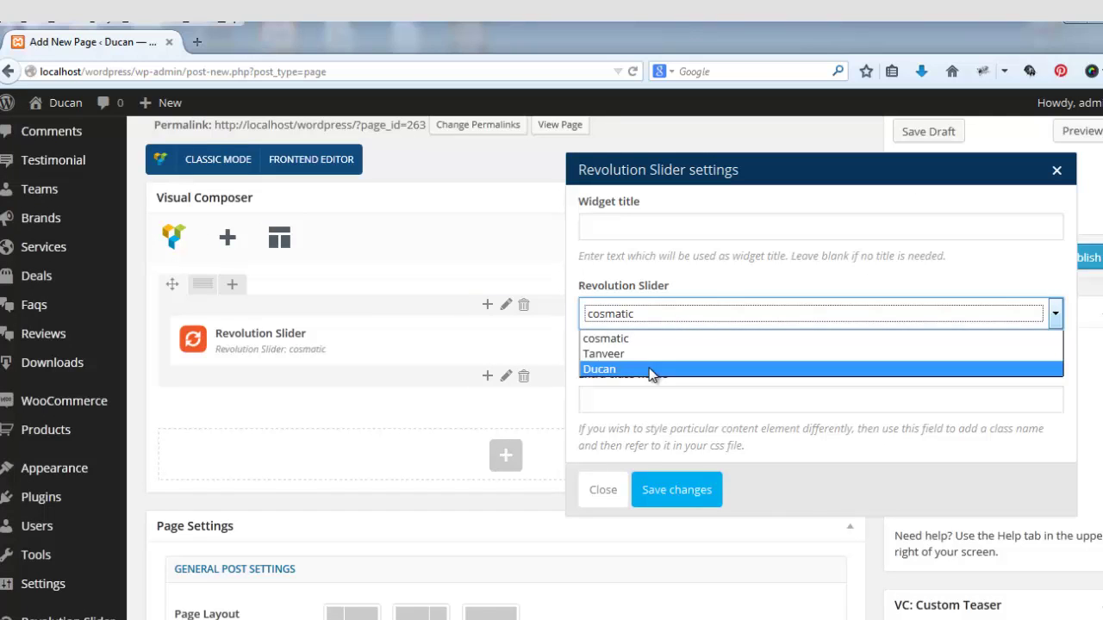
pyautogui.click(685, 369)
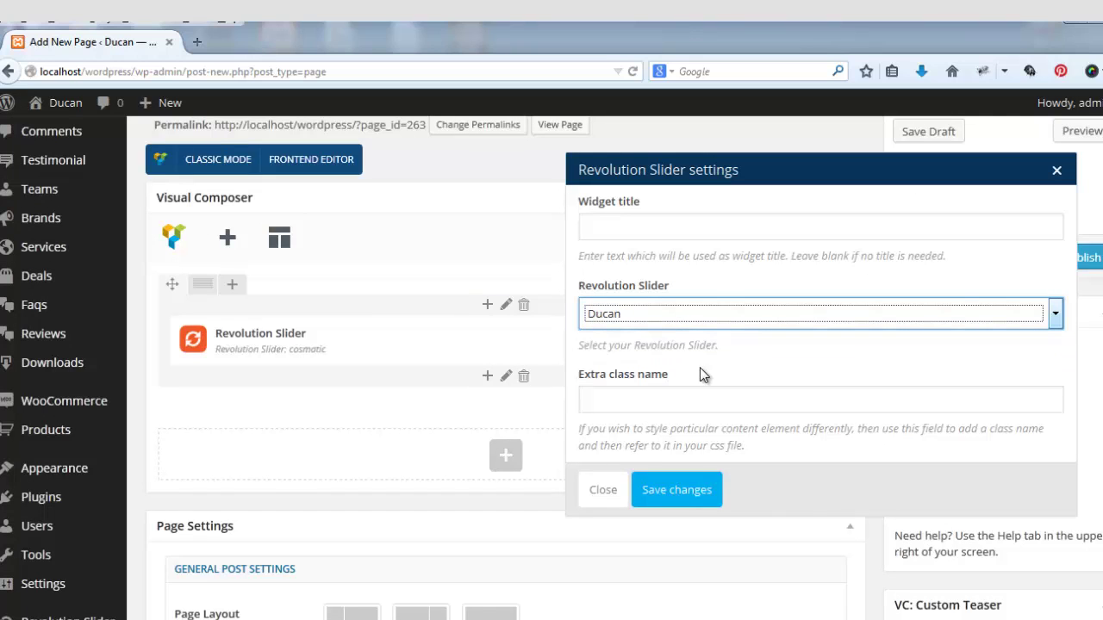
pyautogui.click(676, 491)
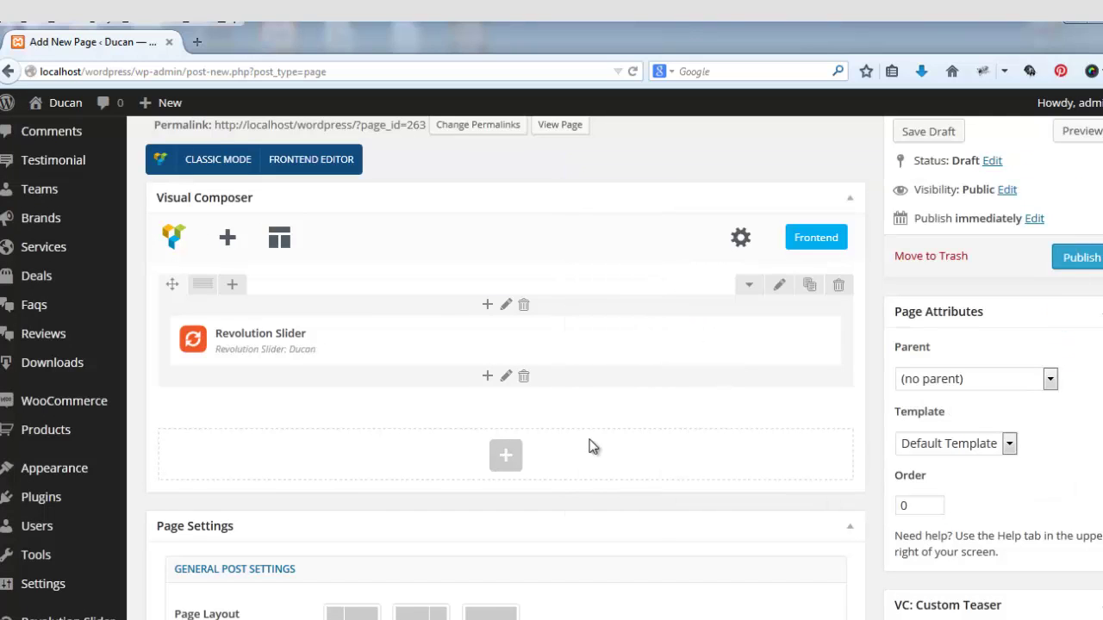
pyautogui.scroll(-5, 591, 450)
pyautogui.scroll(4, 584, 468)
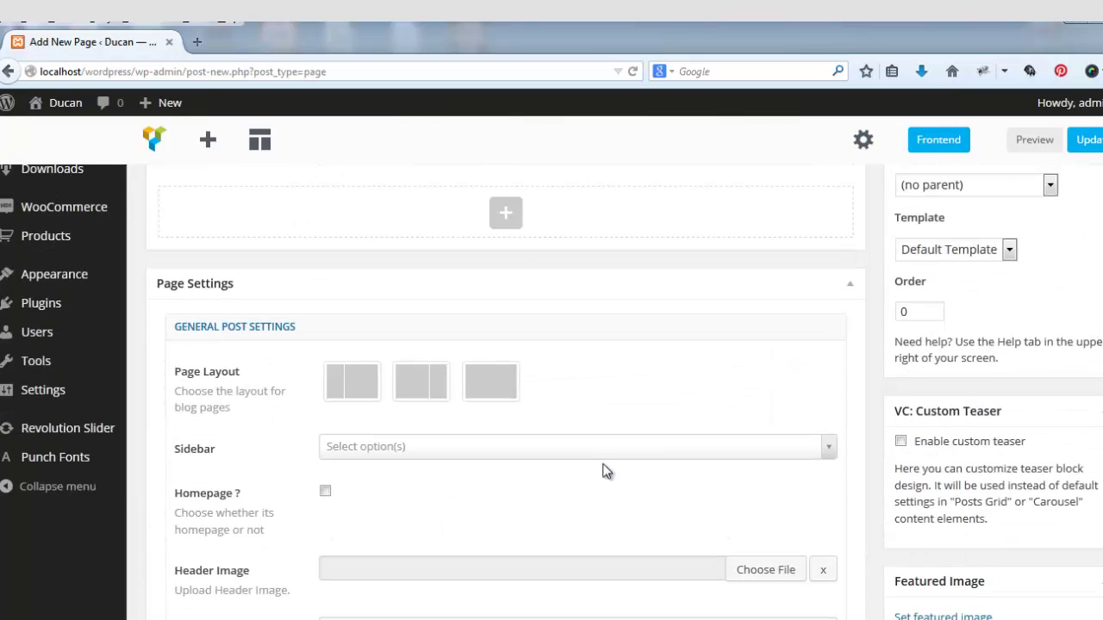
pyautogui.scroll(-3, 554, 491)
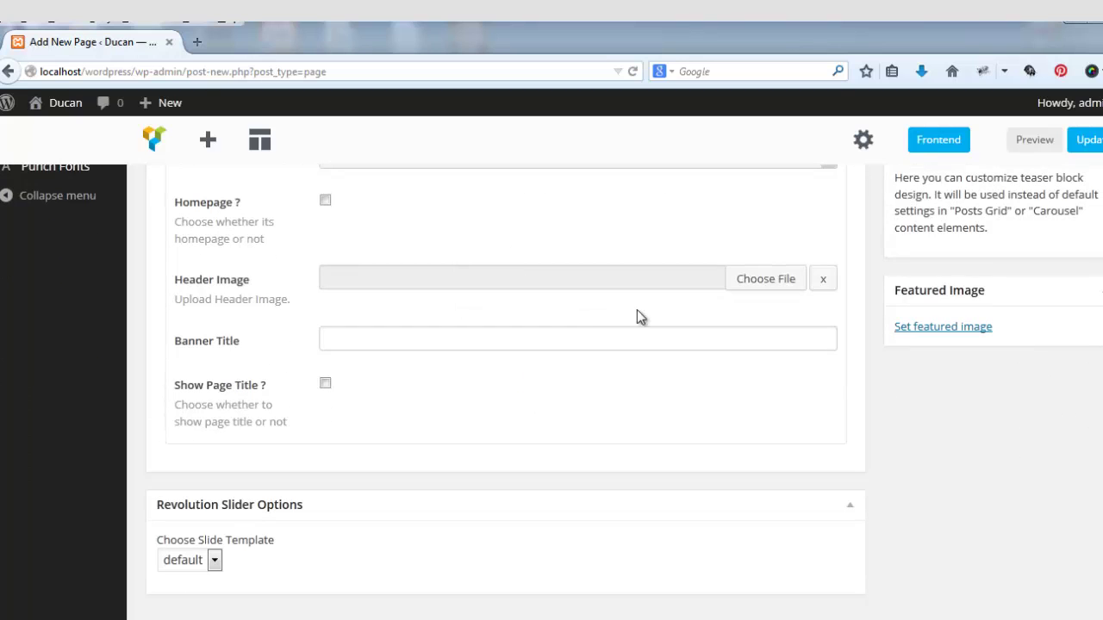
# - Publish the test page containing the Ducan Revolution Slider element
pyautogui.scroll(4, 404, 500)
pyautogui.scroll(2, 533, 471)
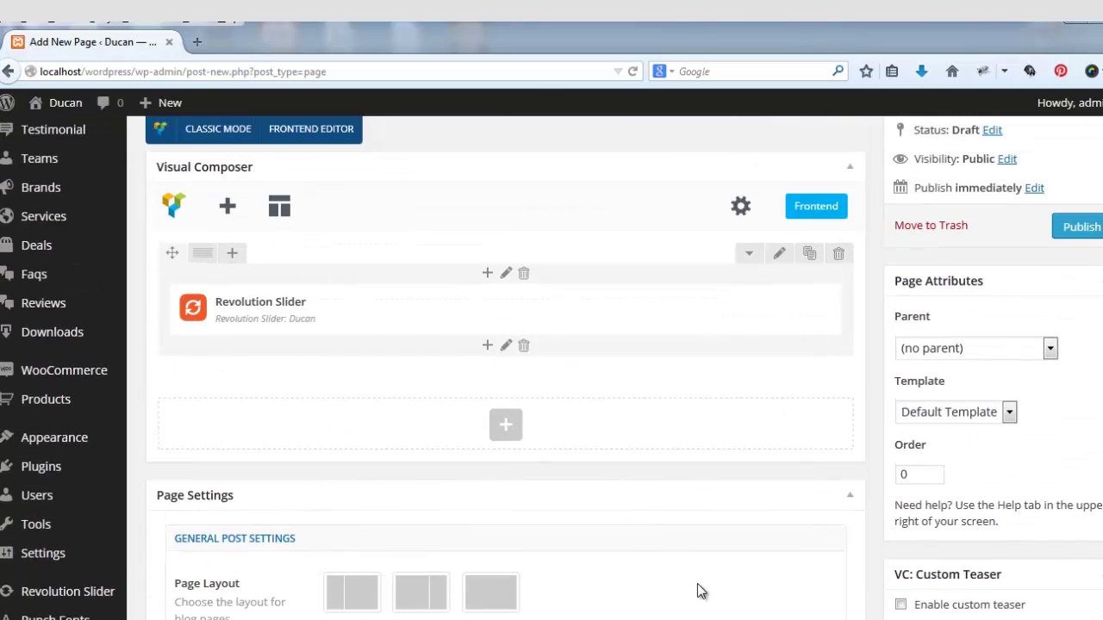
pyautogui.scroll(3, 653, 490)
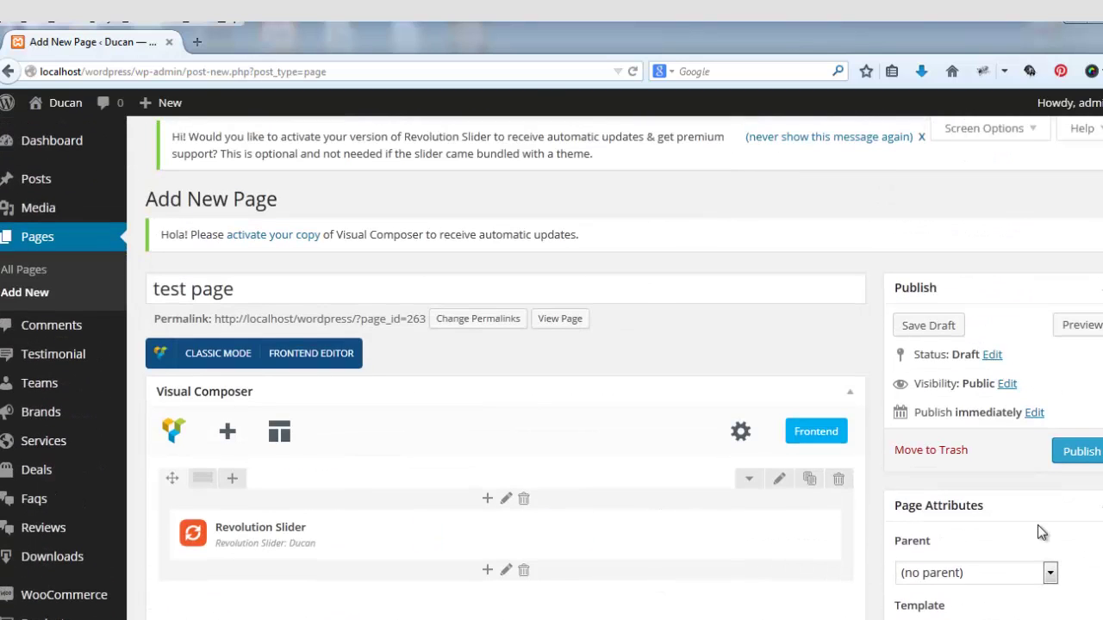
pyautogui.click(1074, 459)
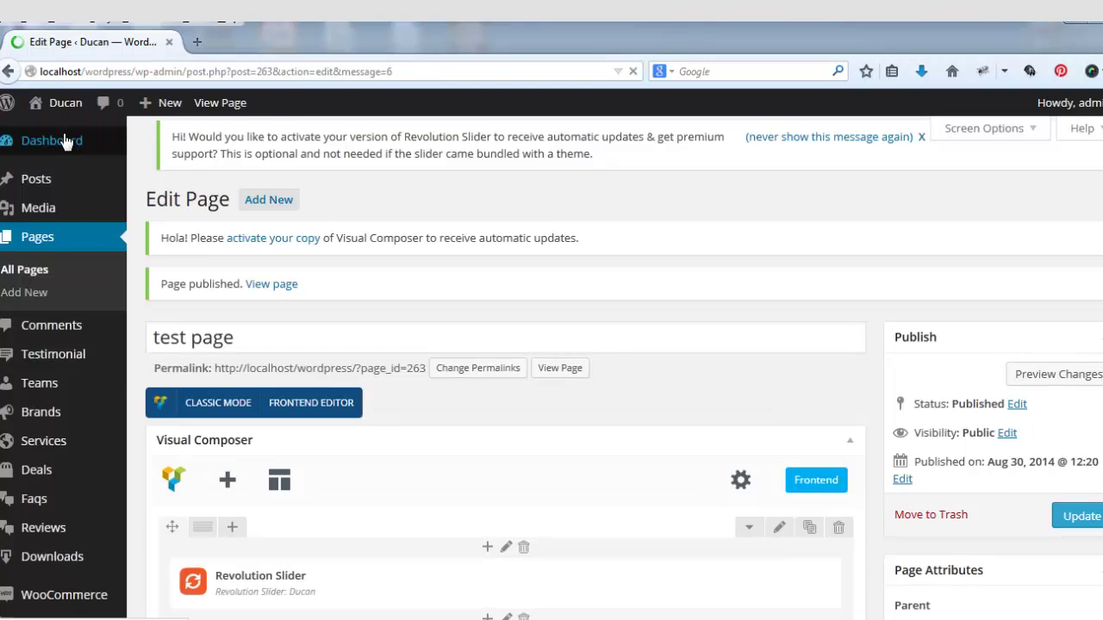
# - View the published test page and check the slider, going back one slide to watch the transition
pyautogui.click(560, 369)
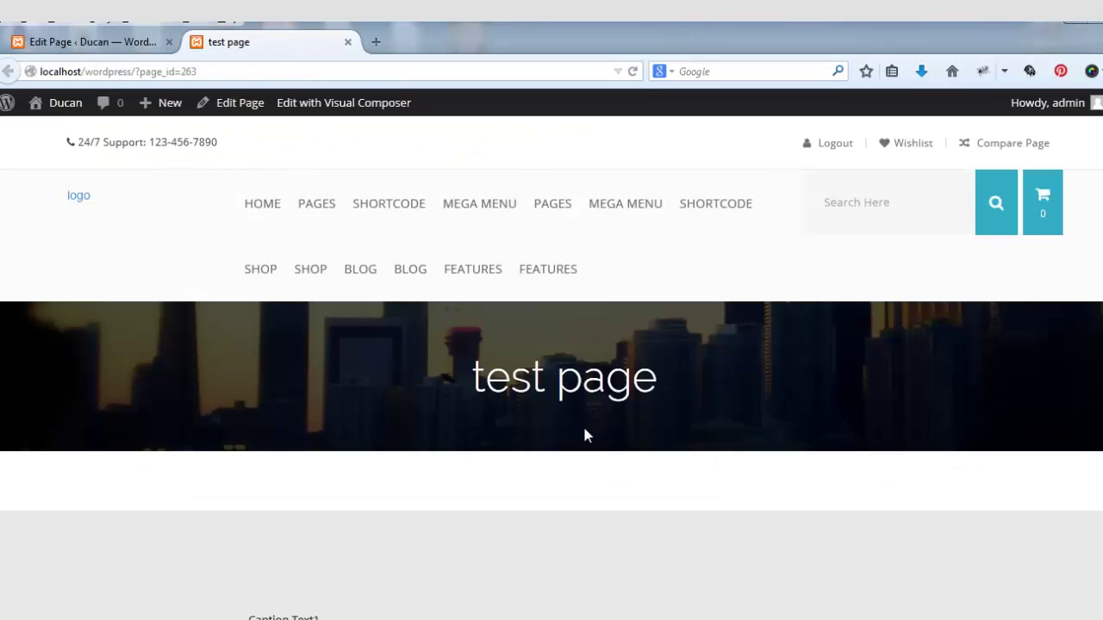
pyautogui.scroll(-5, 716, 465)
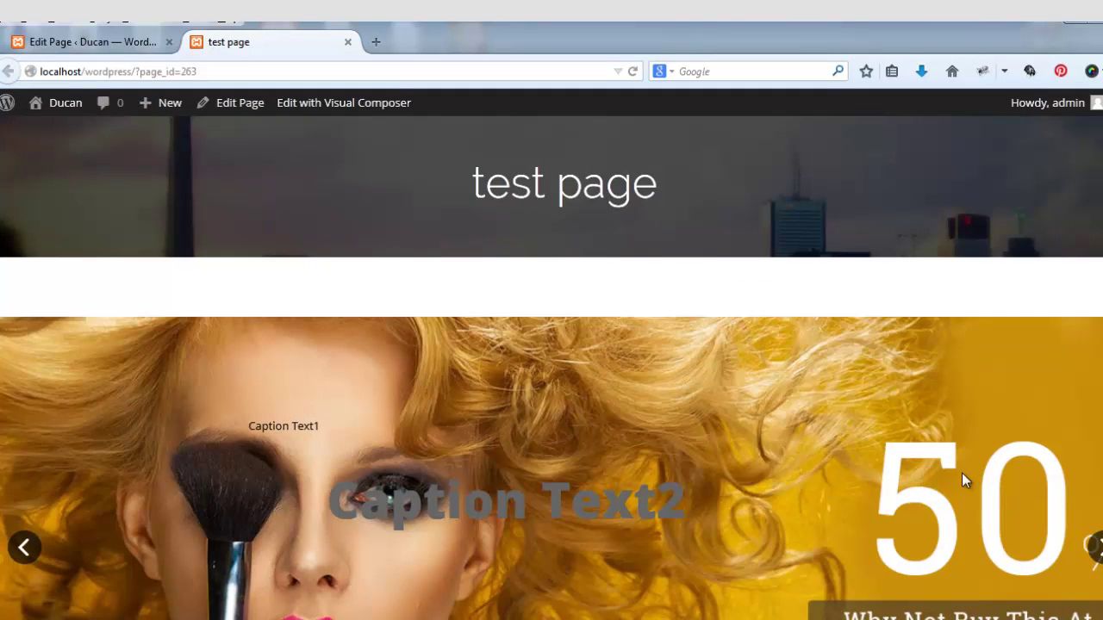
pyautogui.scroll(-2, 668, 465)
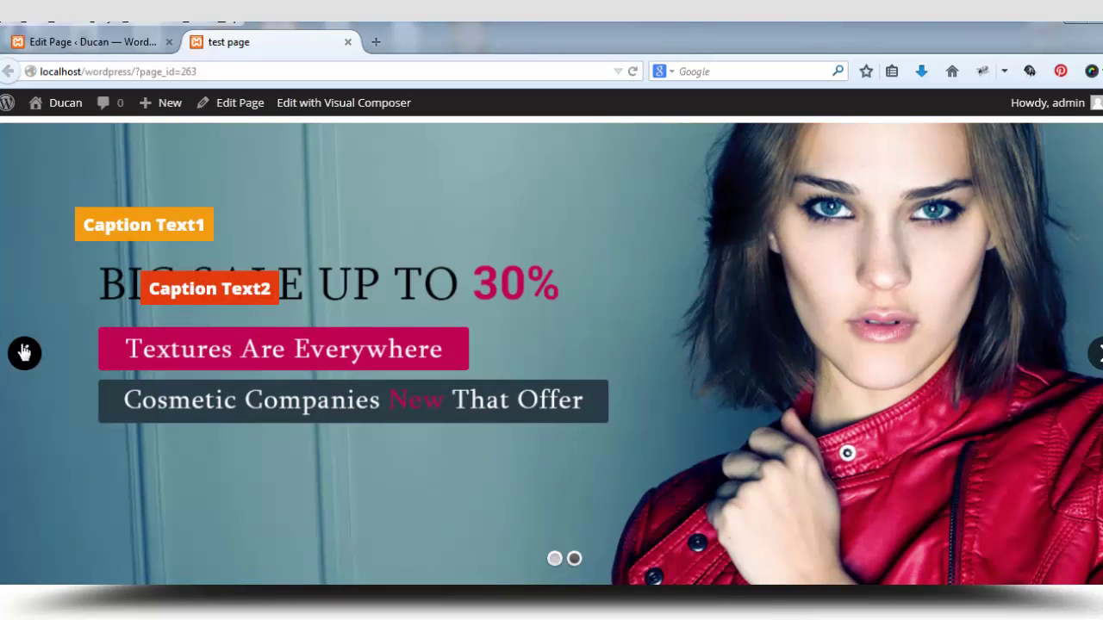
pyautogui.click(25, 353)
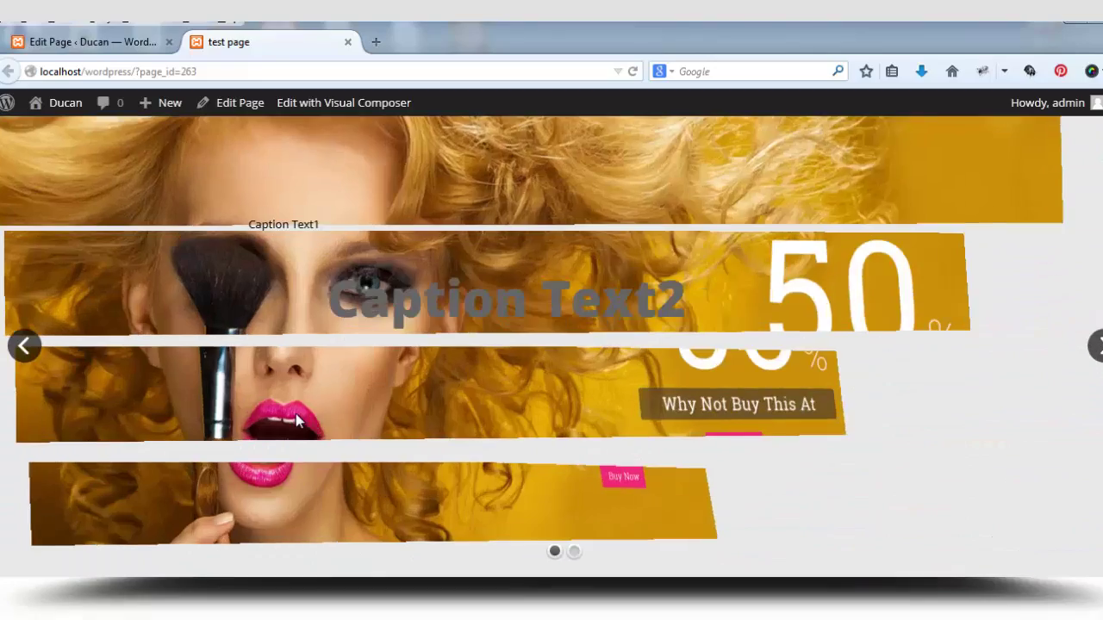
pyautogui.scroll(-4, 296, 413)
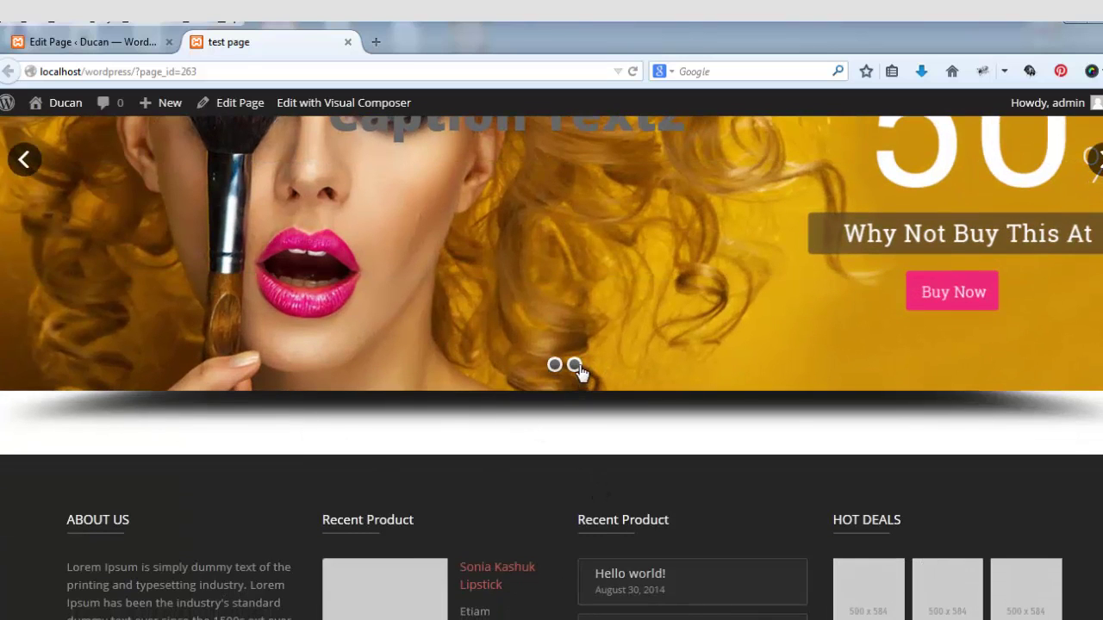
# - Examine the Caption Text1 and Caption Text2 layers of the "Big Sale" slide on the live test page
pyautogui.click(102, 42)
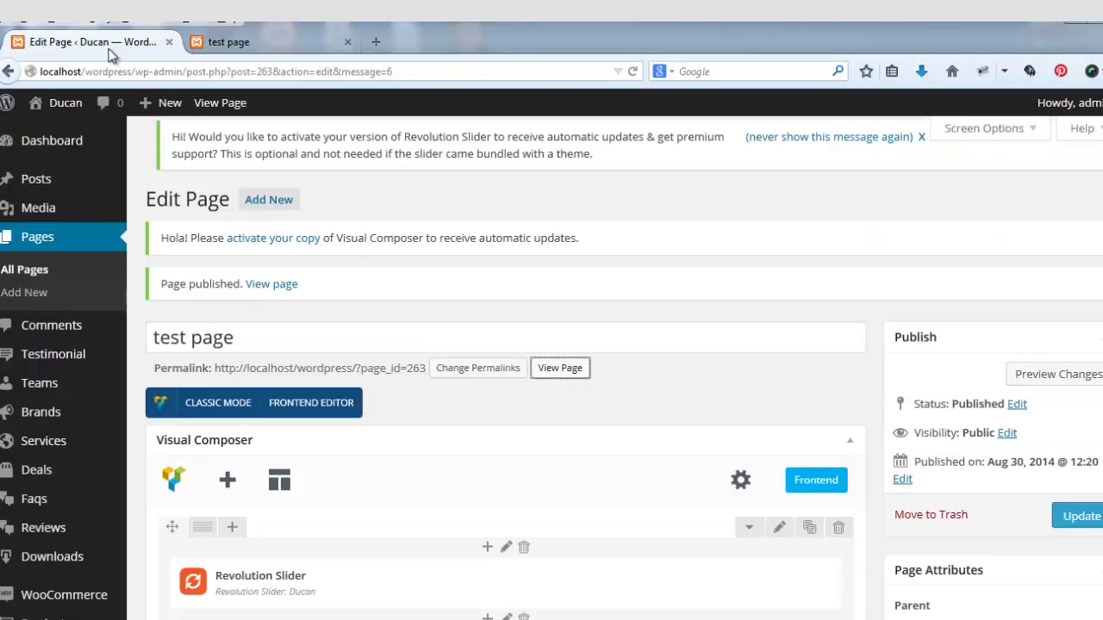
pyautogui.click(265, 55)
pyautogui.scroll(4, 536, 365)
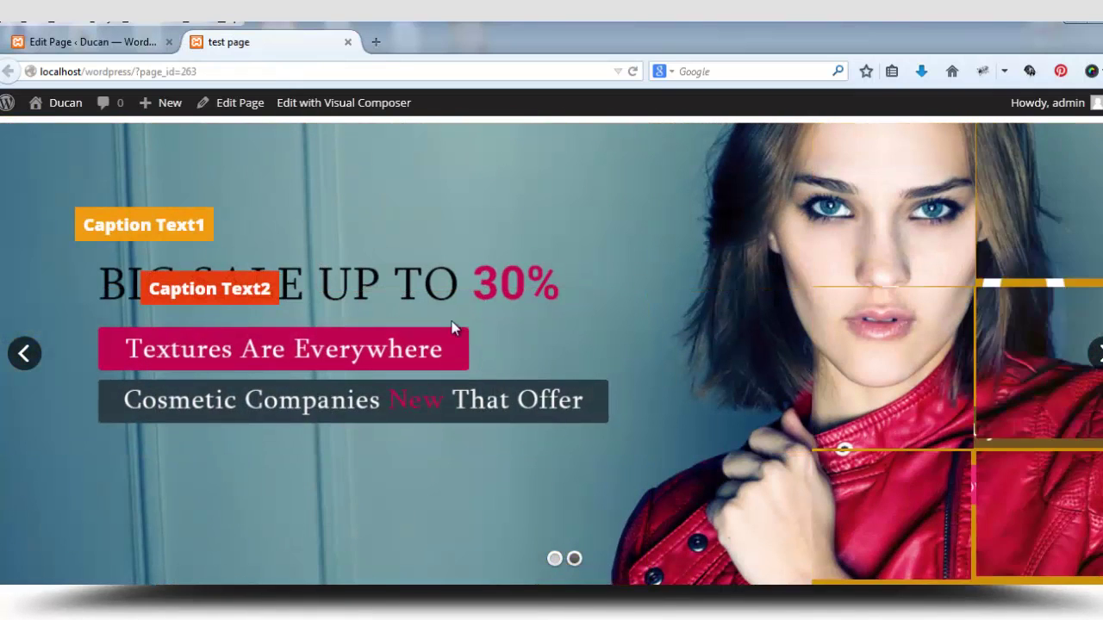
pyautogui.moveTo(170, 289); pyautogui.dragTo(245, 289)
pyautogui.moveTo(93, 225); pyautogui.dragTo(196, 225)
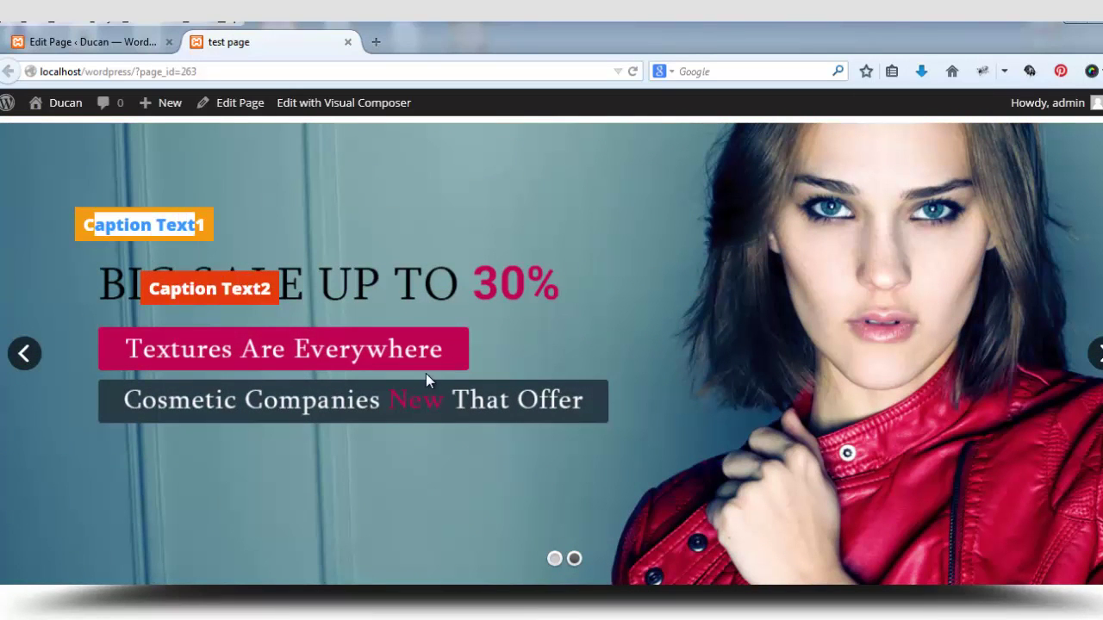
pyautogui.scroll(5, 450, 383)
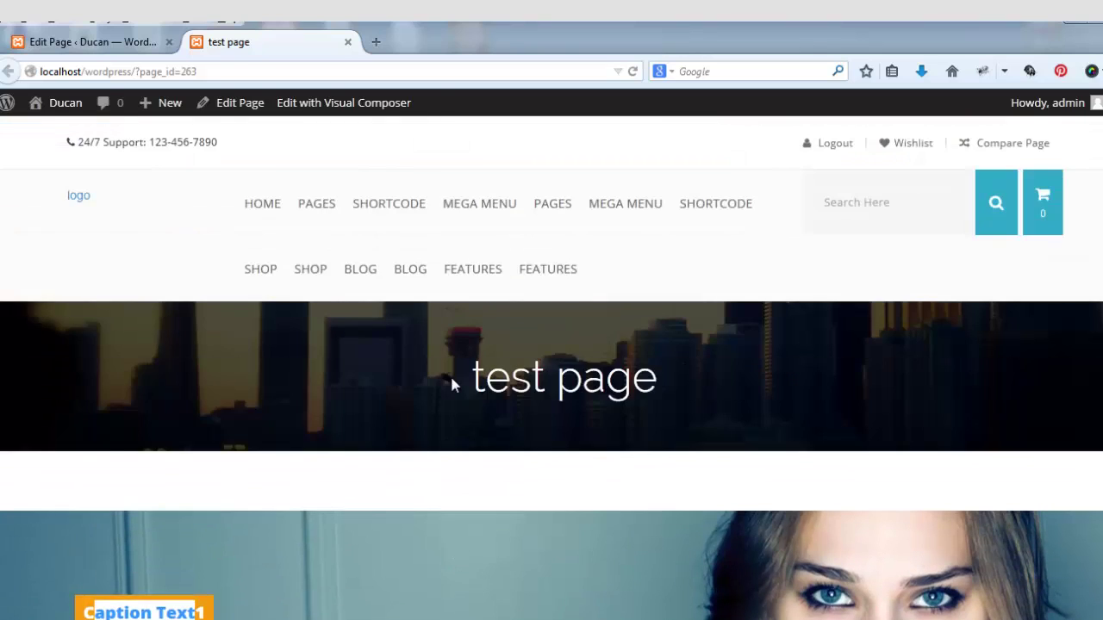